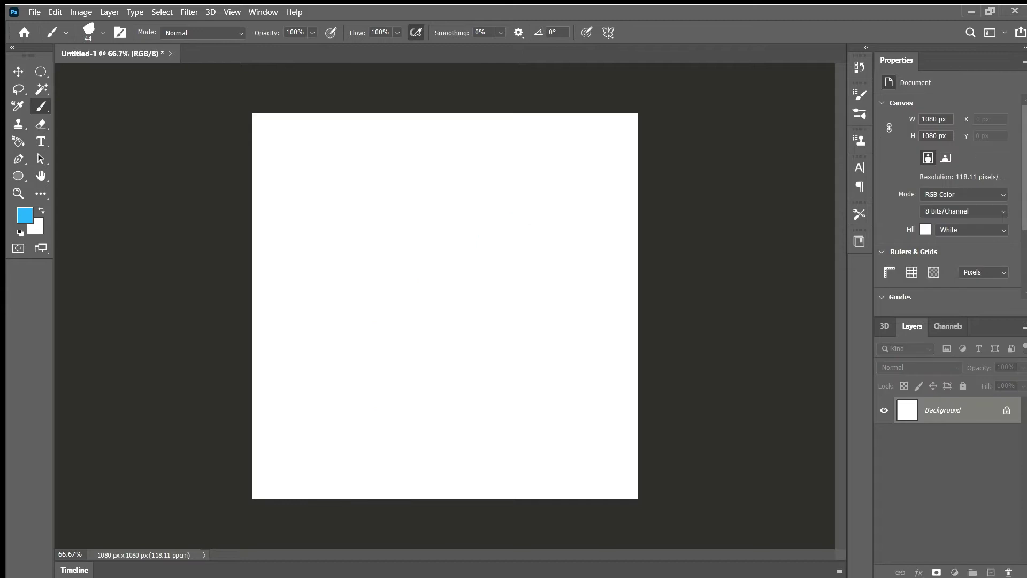
key("m")
mouse_move(571, 201)
left_mouse_down()
mouse_move(440, 344)
mouse_move(314, 446)
left_mouse_up()
left_click_drag(417, 348, 419, 330)
key("ctrl+d")
Make an elliptical selection of about 816 by 787 px around the canvas centre and invert it
left_click_drag(616, 206, 325, 487)
left_click_drag(438, 358, 413, 326)
key("ctrl+shift+i")
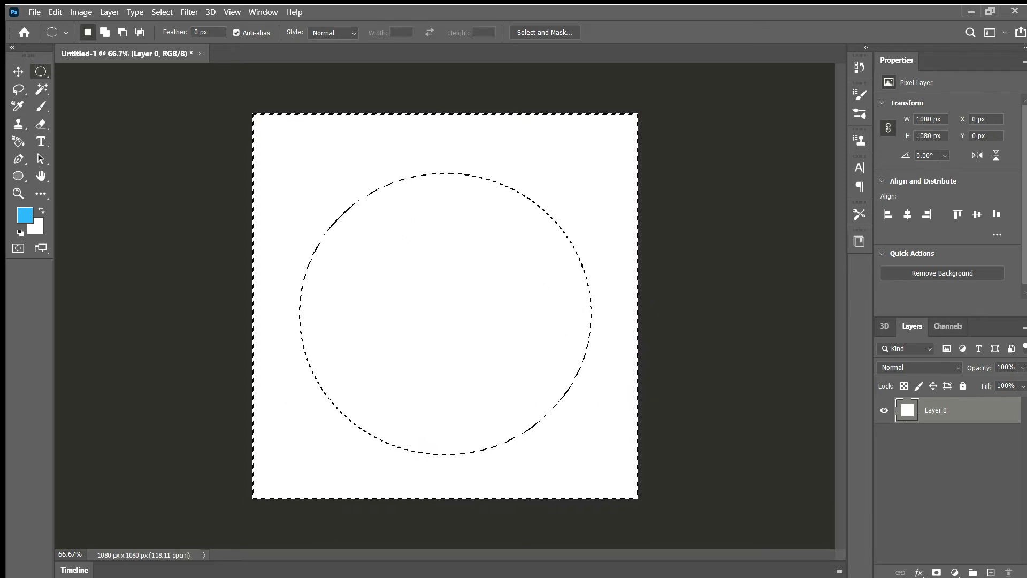
Paint the area outside the circle light blue and smudge it into soft watercolour streaks at 90% strength
key("b")
mouse_move(396, 166)
left_mouse_down()
mouse_move(279, 284)
mouse_move(257, 331)
mouse_move(436, 115)
mouse_move(524, 117)
mouse_move(631, 184)
mouse_move(589, 305)
mouse_move(637, 396)
mouse_move(345, 484)
mouse_move(262, 423)
mouse_move(257, 252)
mouse_move(463, 131)
mouse_move(633, 194)
mouse_move(634, 458)
mouse_move(487, 473)
left_mouse_up()
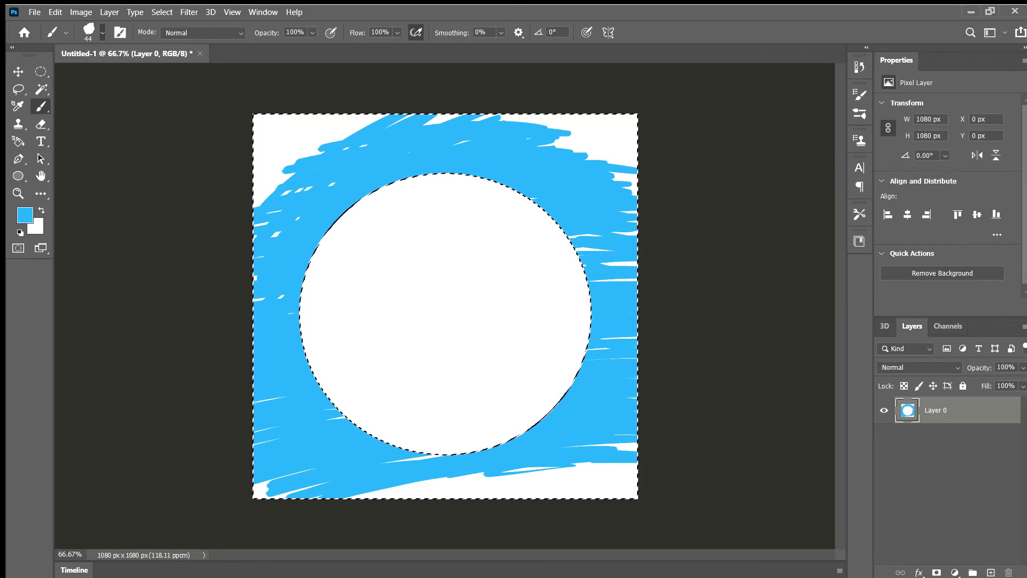
left_click(41, 193)
left_click_drag(260, 214, 267, 187)
mouse_move(267, 187)
left_mouse_down()
mouse_move(406, 122)
mouse_move(527, 122)
mouse_move(337, 155)
mouse_move(265, 252)
mouse_move(265, 484)
mouse_move(481, 481)
mouse_move(616, 454)
mouse_move(634, 433)
mouse_move(573, 465)
mouse_move(581, 476)
mouse_move(623, 401)
mouse_move(615, 283)
mouse_move(594, 214)
mouse_move(551, 139)
mouse_move(535, 177)
mouse_move(508, 128)
mouse_move(337, 133)
mouse_move(273, 214)
mouse_move(280, 395)
mouse_move(326, 441)
mouse_move(375, 454)
left_mouse_up()
left_click_drag(278, 254, 559, 166)
mouse_move(471, 155)
left_mouse_down()
mouse_move(578, 182)
mouse_move(610, 278)
mouse_move(534, 454)
mouse_move(283, 299)
mouse_move(369, 177)
mouse_move(294, 225)
mouse_move(417, 466)
mouse_move(610, 257)
left_mouse_up()
mouse_move(613, 214)
left_mouse_down()
mouse_move(583, 155)
mouse_move(316, 155)
left_mouse_up()
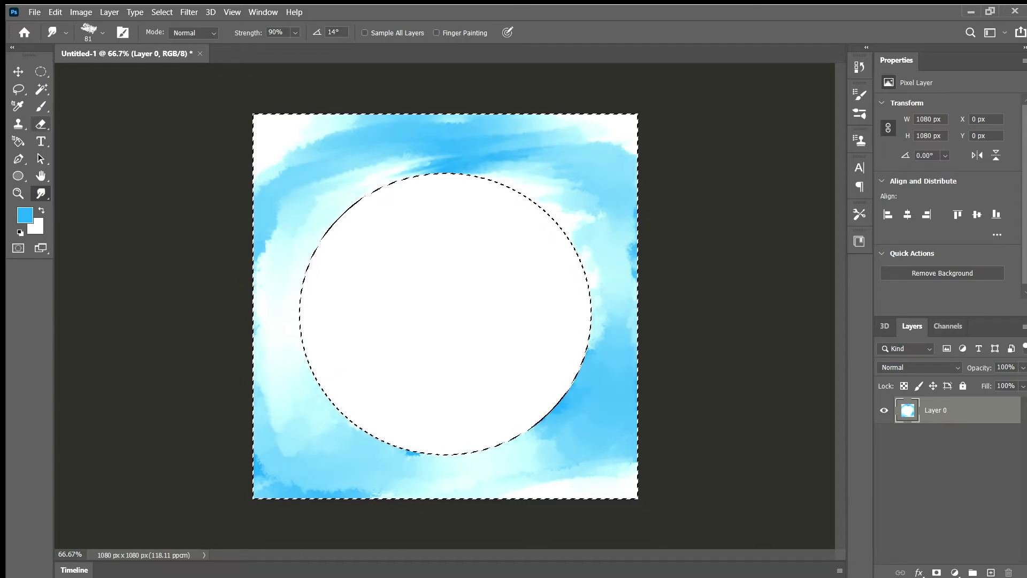
Invert the selection back to the circle and paint it solid light blue with a 50 px brush
key("i")
left_click(41, 106)
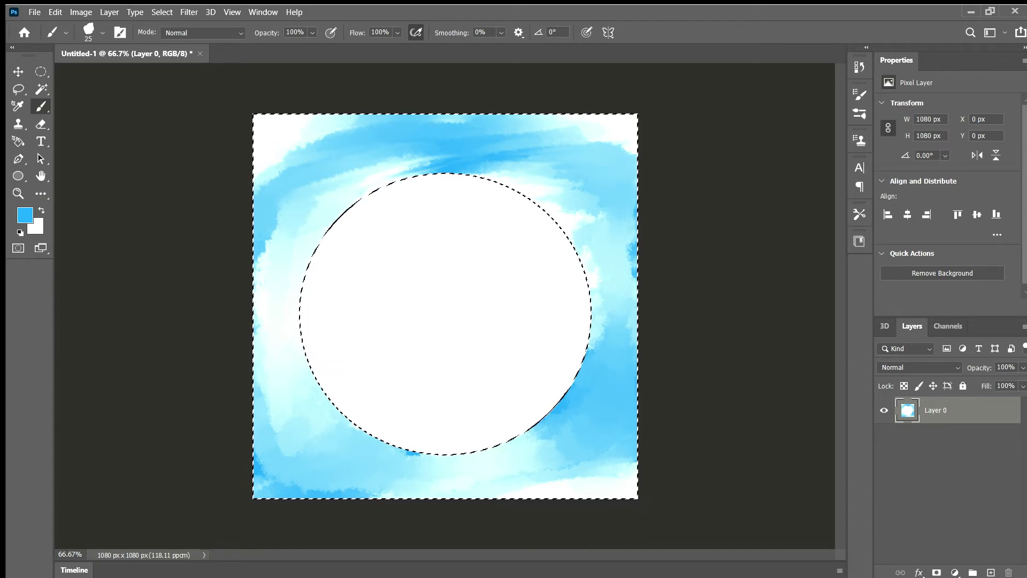
left_click(40, 72)
key("ctrl+shift+i")
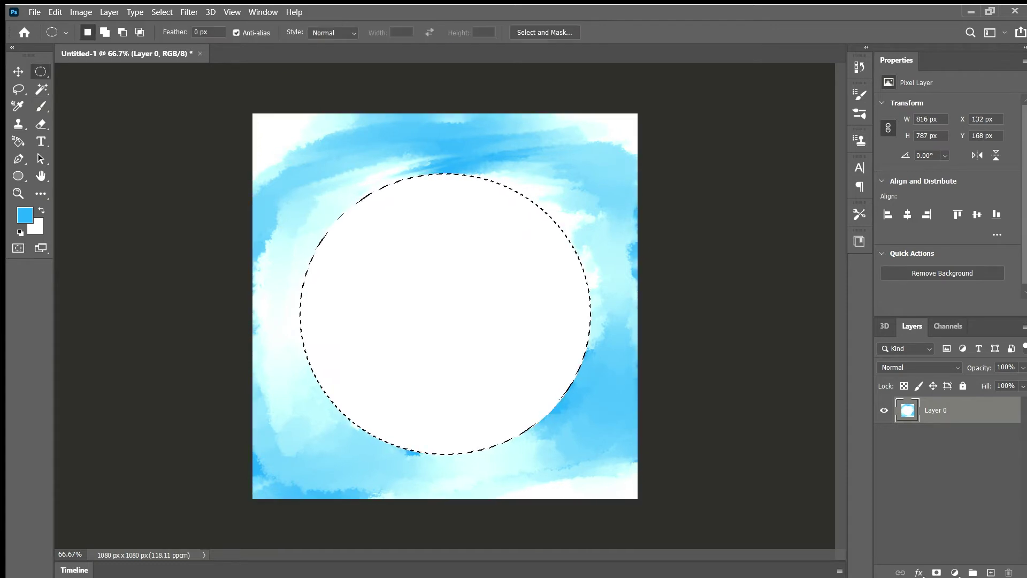
left_click(40, 106)
key("bracketright")
key("bracketright")
key("bracketright")
key("bracketright")
key("bracketright")
mouse_move(396, 331)
left_mouse_down()
mouse_move(372, 248)
mouse_move(321, 245)
mouse_move(537, 211)
mouse_move(562, 230)
mouse_move(580, 260)
mouse_move(310, 347)
mouse_move(439, 315)
mouse_move(481, 450)
mouse_move(572, 380)
mouse_move(433, 321)
mouse_move(578, 284)
mouse_move(580, 320)
left_mouse_up()
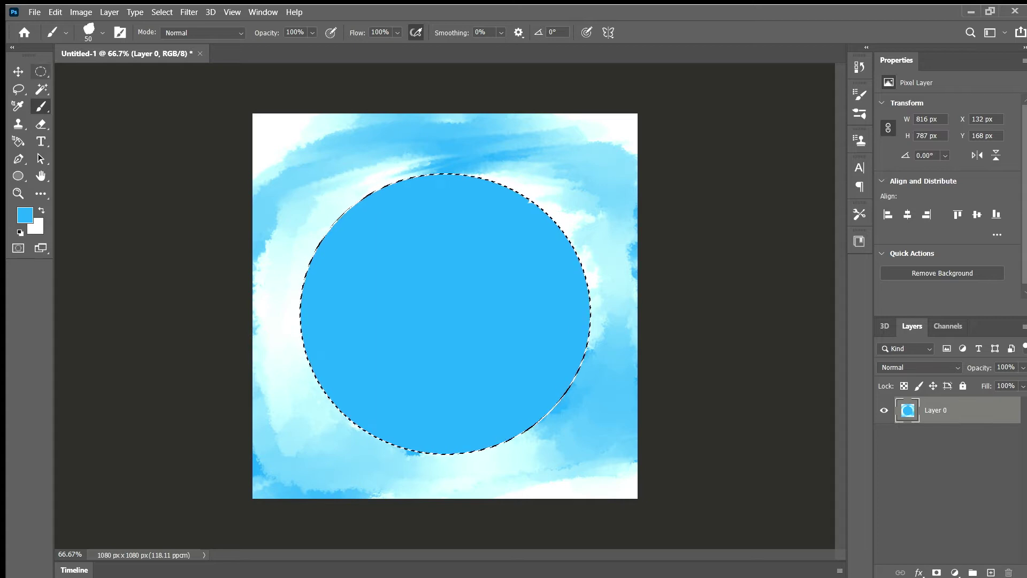
Remove the selection around the blue circle
left_click(40, 72)
key("ctrl+d")
key("ctrl+z")
left_click(41, 107)
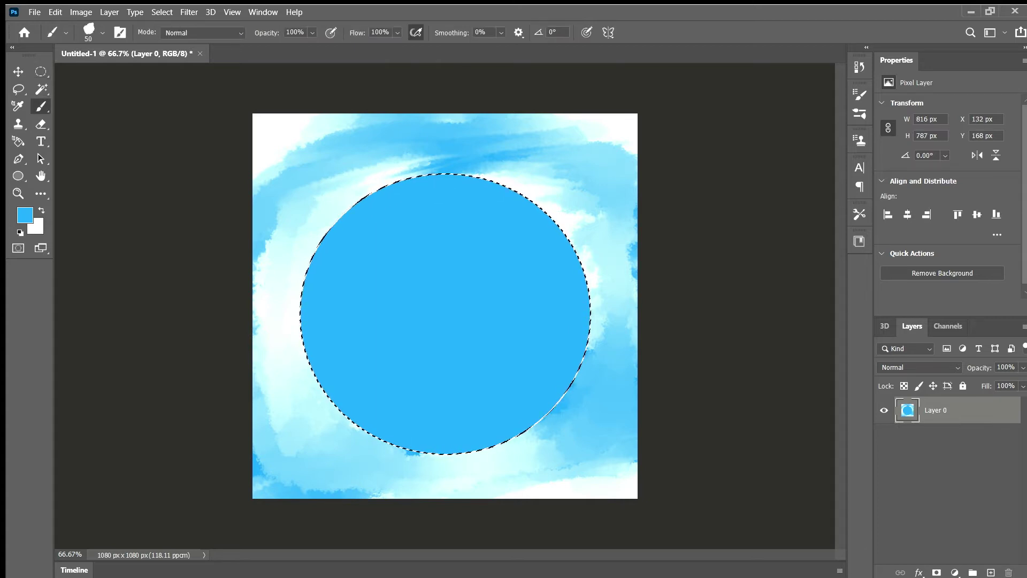
key("w")
key("ctrl+d")
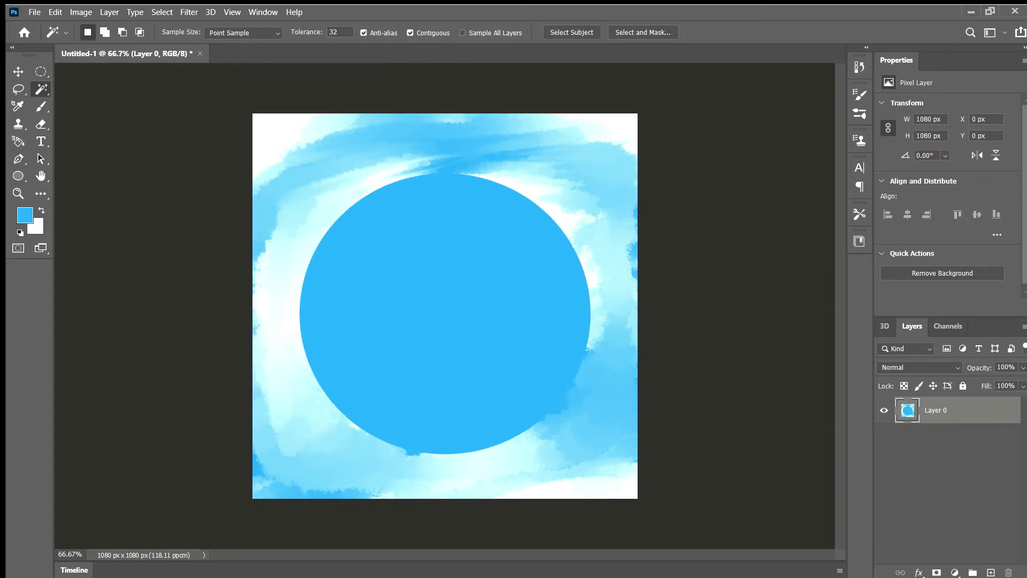
Switch to a 21 px round brush with white as the foreground colour
key("b")
key("period")
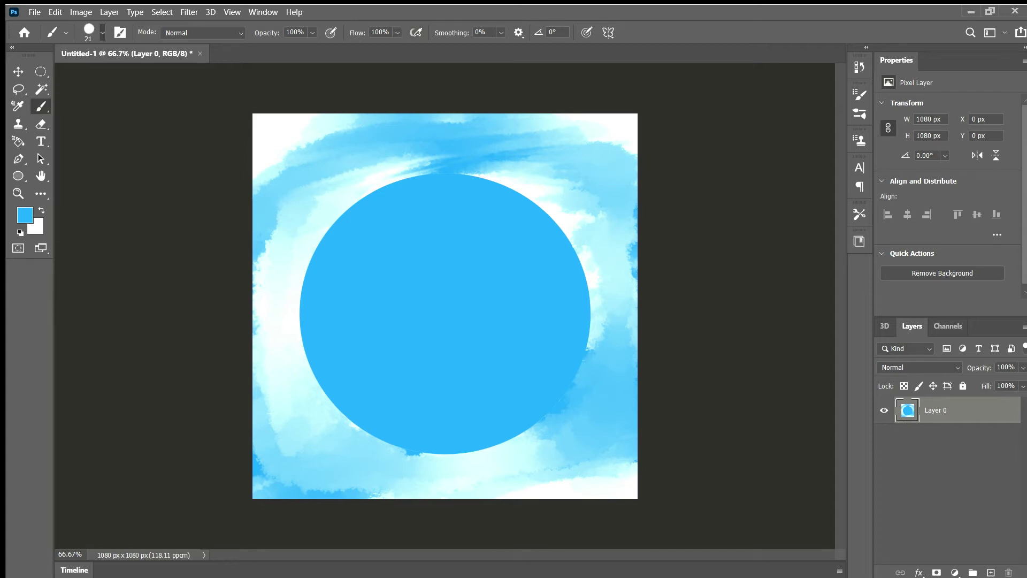
key("x")
mouse_move(462, 210)
left_mouse_down()
mouse_move(389, 226)
mouse_move(358, 277)
mouse_move(369, 385)
left_mouse_up()
key("ctrl+z")
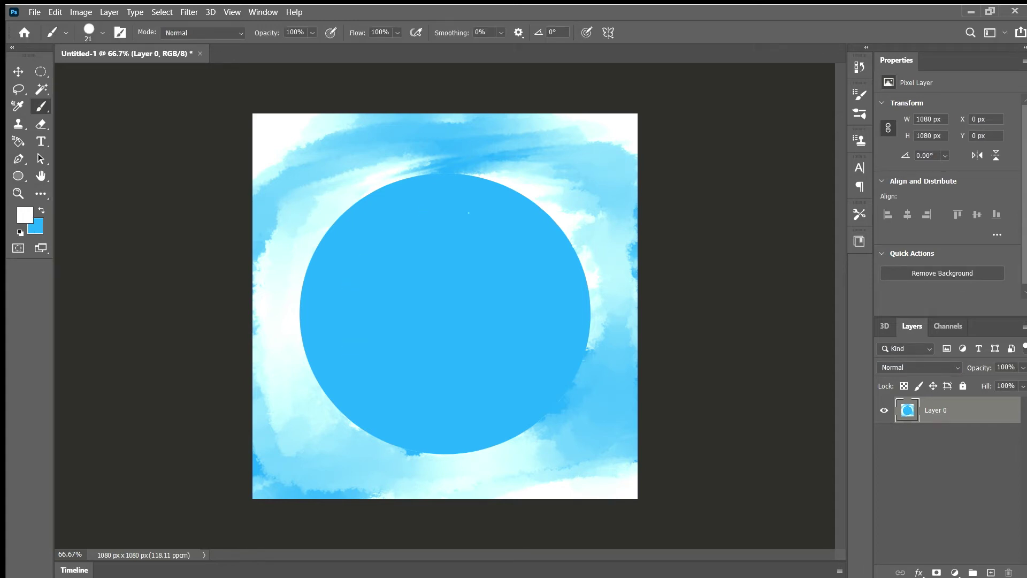
mouse_move(469, 213)
left_mouse_down()
mouse_move(404, 236)
mouse_move(377, 262)
left_mouse_up()
key("ctrl+z")
Draw a white ellipse shape and transform it to about 594 by 601 px, centred inside the blue circle
key("u")
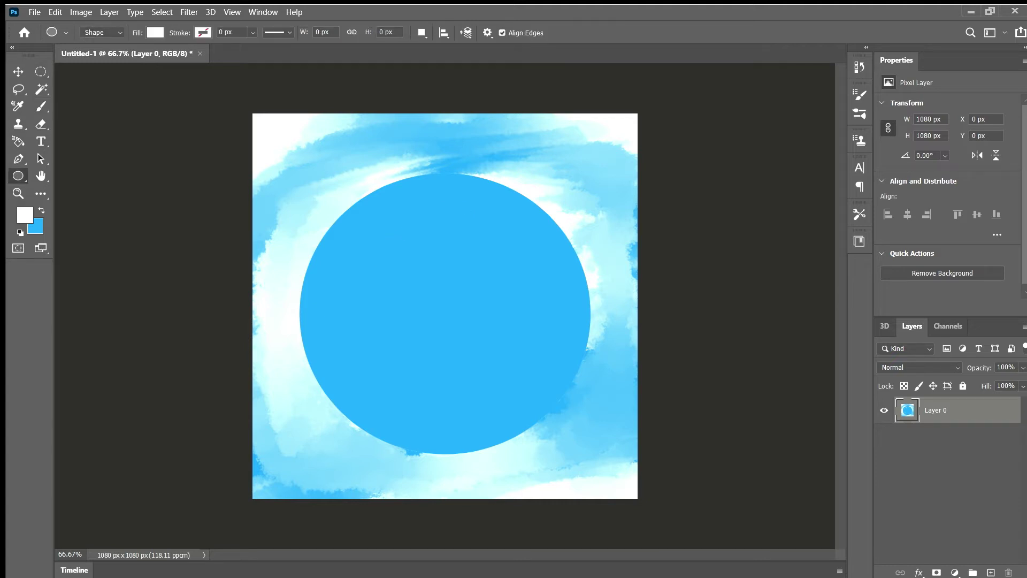
left_click_drag(385, 390, 381, 401)
key("v")
left_click_drag(449, 331, 436, 313)
key("ctrl+t")
left_click_drag(521, 383, 550, 413)
left_click_drag(368, 413, 339, 442)
mouse_move(444, 335)
left_mouse_down()
mouse_move(445, 306)
mouse_move(445, 315)
left_mouse_up()
key("Return")
key("b")
key("alt+bracketleft")
key("alt+bracketright")
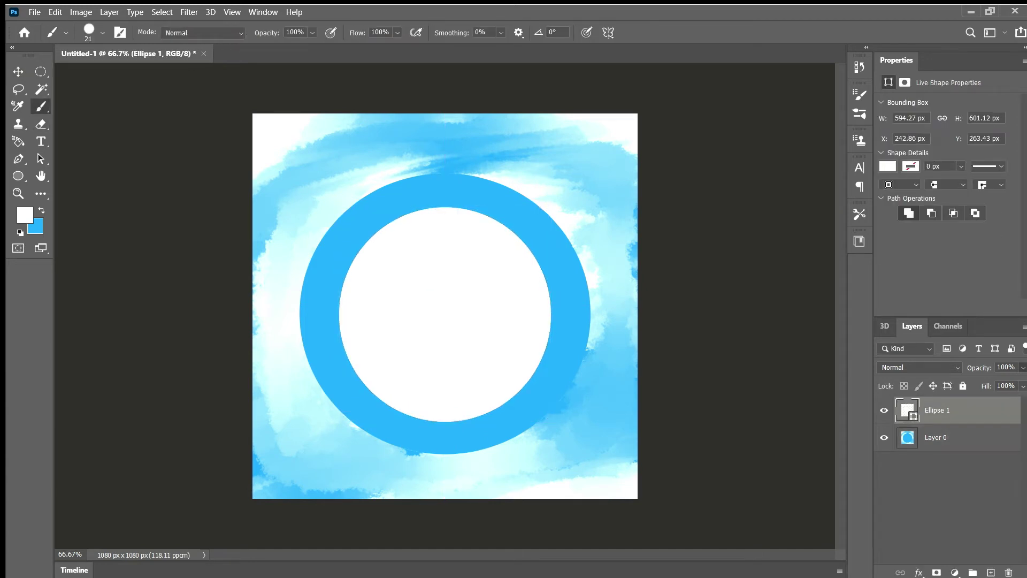
left_click(947, 502)
left_click(949, 437)
mouse_move(399, 214)
left_mouse_down()
mouse_move(424, 206)
mouse_move(422, 196)
mouse_move(535, 249)
mouse_move(557, 306)
mouse_move(544, 369)
mouse_move(503, 407)
left_mouse_up()
key("ctrl+z")
key("ctrl+z")
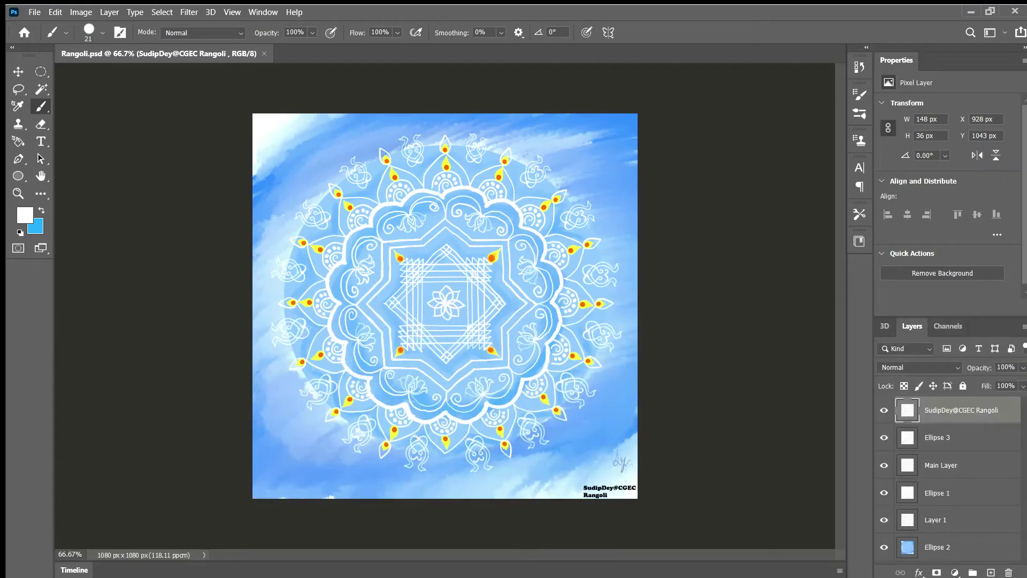
Set the foreground colour to magenta and change to the 25 px brush for the rangoli painting
key("i")
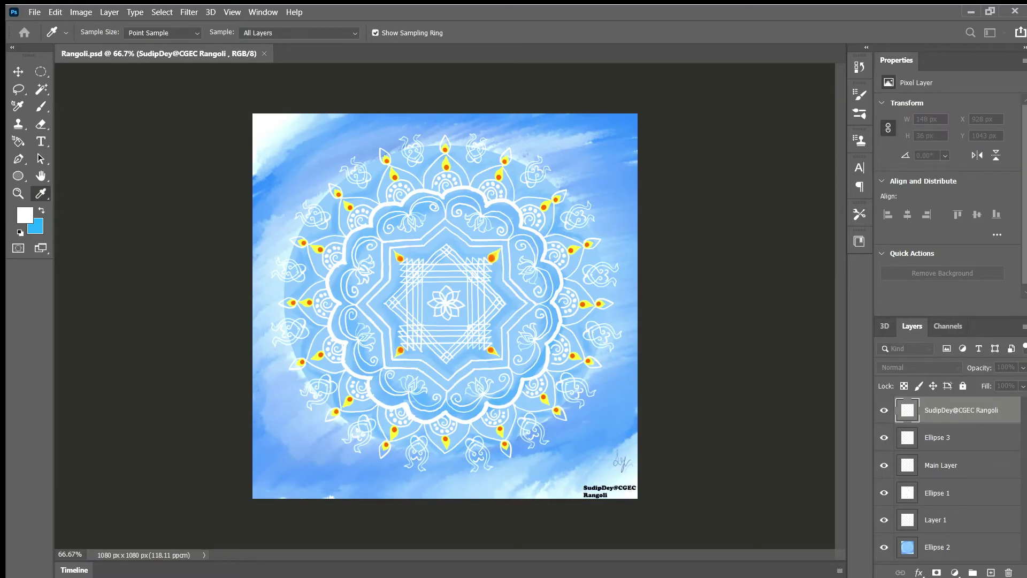
key("Return")
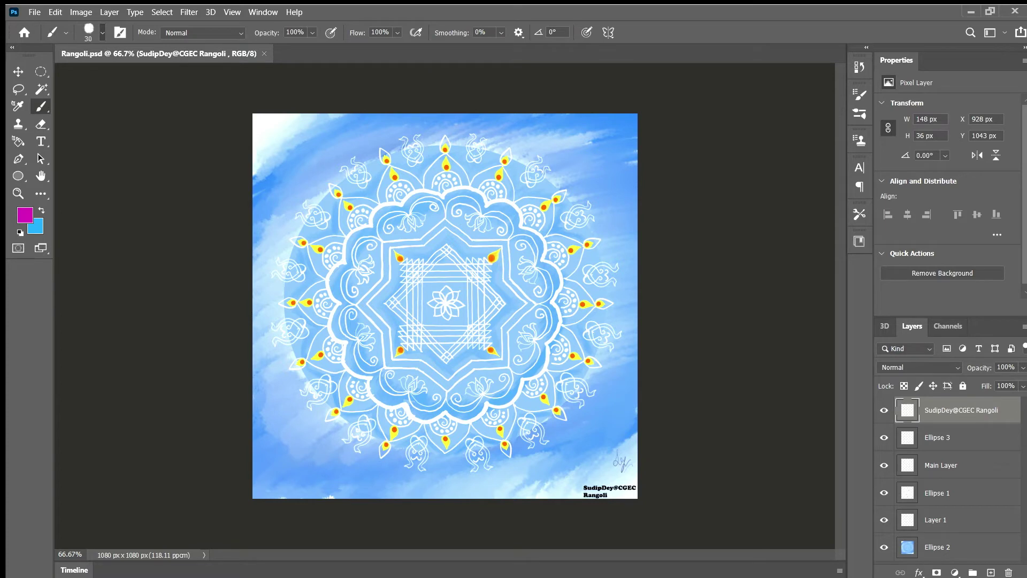
left_click_drag(355, 217, 351, 278)
key("ctrl+z")
left_click(102, 32)
Paint a magenta band on the Ellipse 2 layer all around the outside of the thick scalloped border
left_click_drag(382, 186, 340, 260)
key("ctrl+z")
left_click(937, 546)
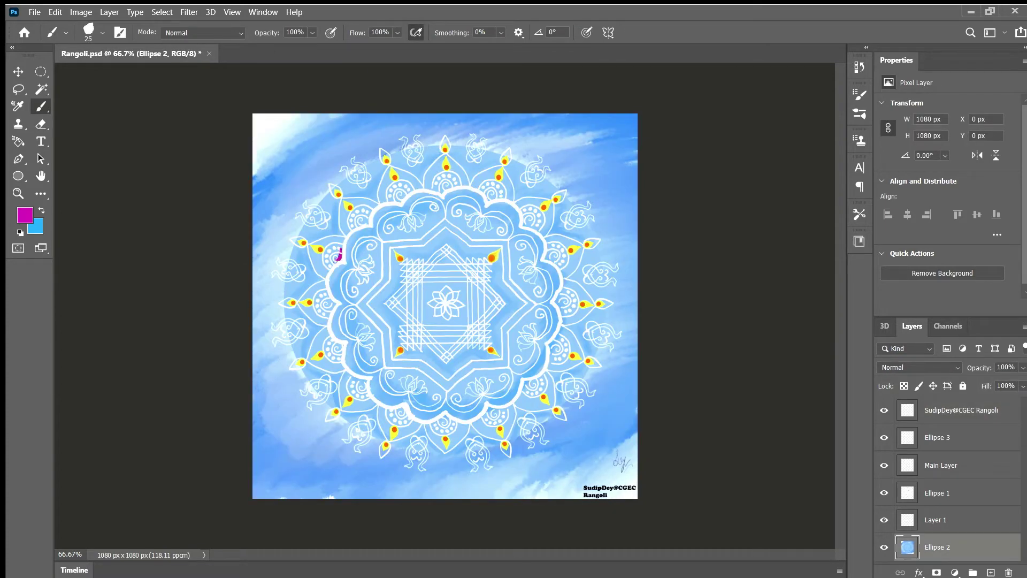
left_click_drag(339, 254, 369, 213)
key("ctrl+z")
mouse_move(339, 261)
left_mouse_down()
mouse_move(388, 199)
mouse_move(474, 182)
mouse_move(520, 204)
mouse_move(547, 235)
mouse_move(564, 271)
mouse_move(560, 337)
left_mouse_up()
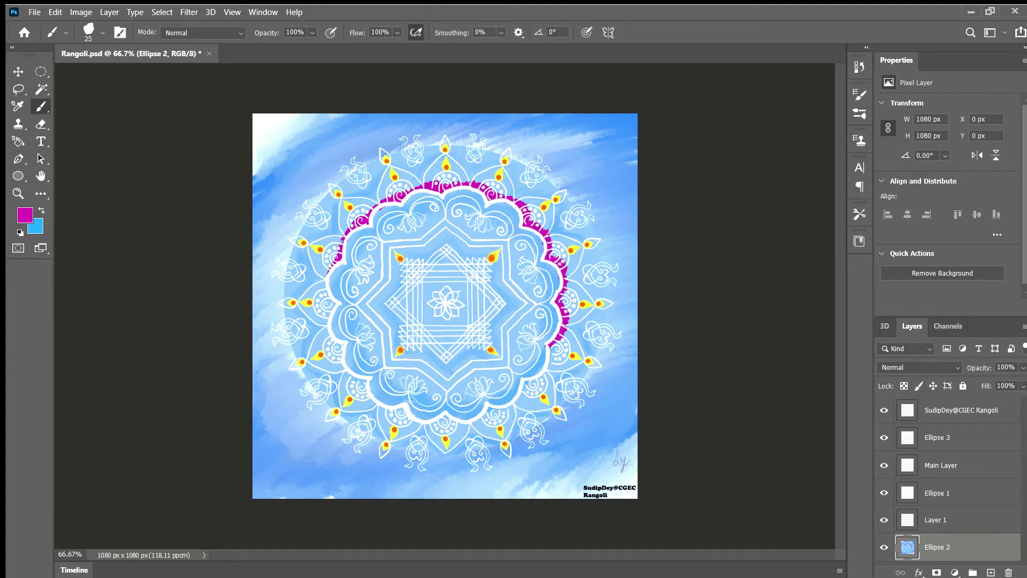
mouse_move(327, 279)
left_mouse_down()
mouse_move(319, 304)
mouse_move(337, 368)
mouse_move(419, 428)
mouse_move(487, 418)
mouse_move(529, 390)
mouse_move(555, 345)
left_mouse_up()
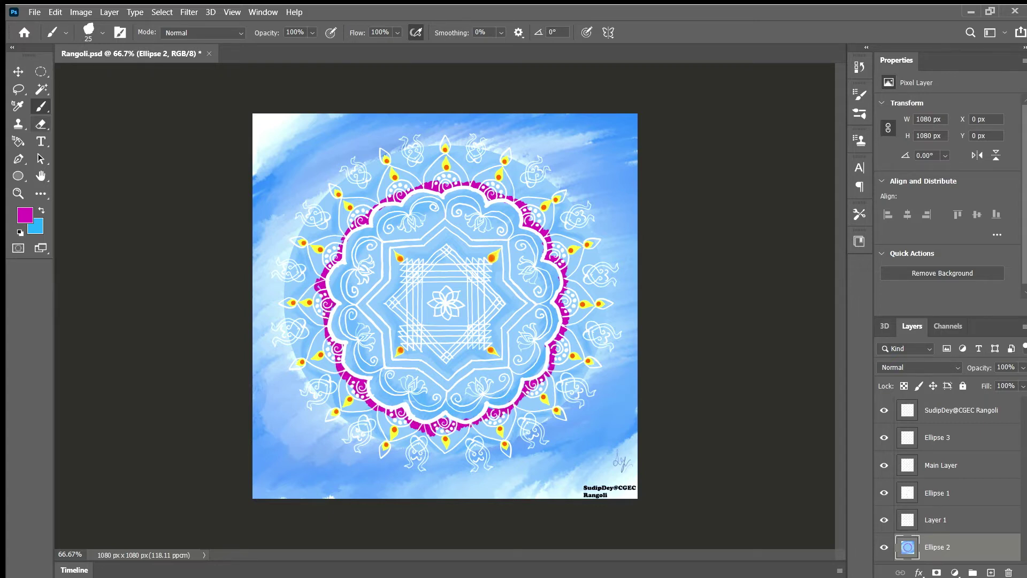
Blend the magenta band outward around the scalloped border with the Smudge tool at 90% strength
left_click(102, 32)
left_click(120, 120)
mouse_move(316, 284)
left_mouse_down()
mouse_move(324, 334)
mouse_move(370, 411)
left_mouse_up()
key("b")
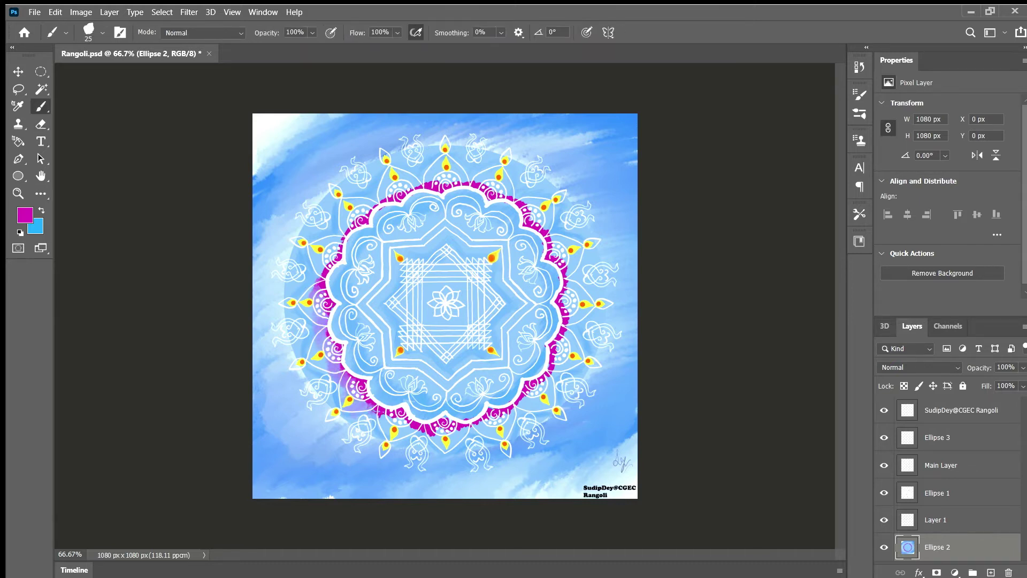
key("r")
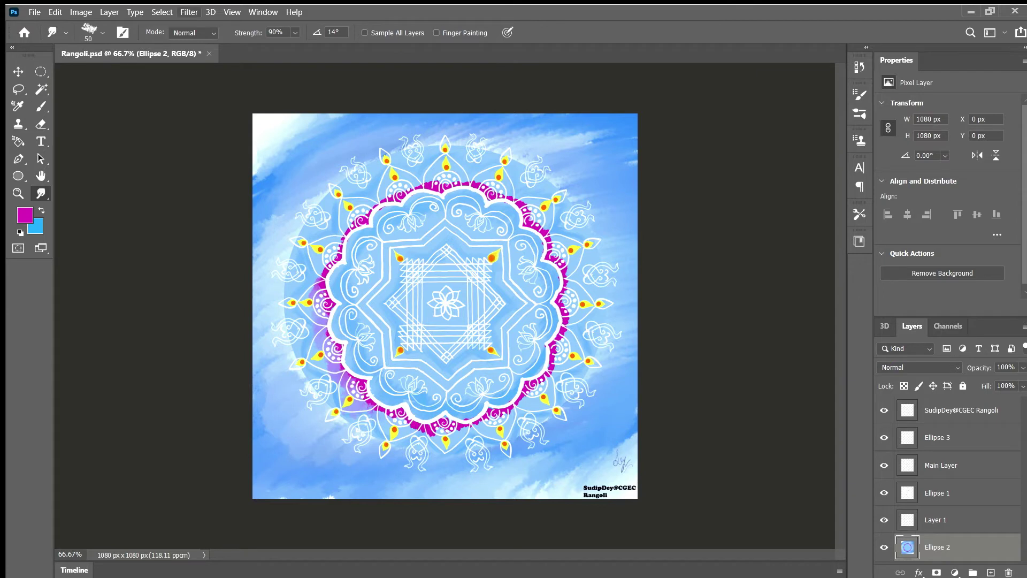
mouse_move(323, 282)
left_mouse_down()
mouse_move(315, 270)
mouse_move(343, 226)
mouse_move(387, 192)
mouse_move(484, 178)
mouse_move(533, 203)
mouse_move(569, 289)
mouse_move(571, 329)
mouse_move(554, 376)
mouse_move(529, 403)
mouse_move(471, 431)
left_mouse_up()
key("e")
key("b")
key("r")
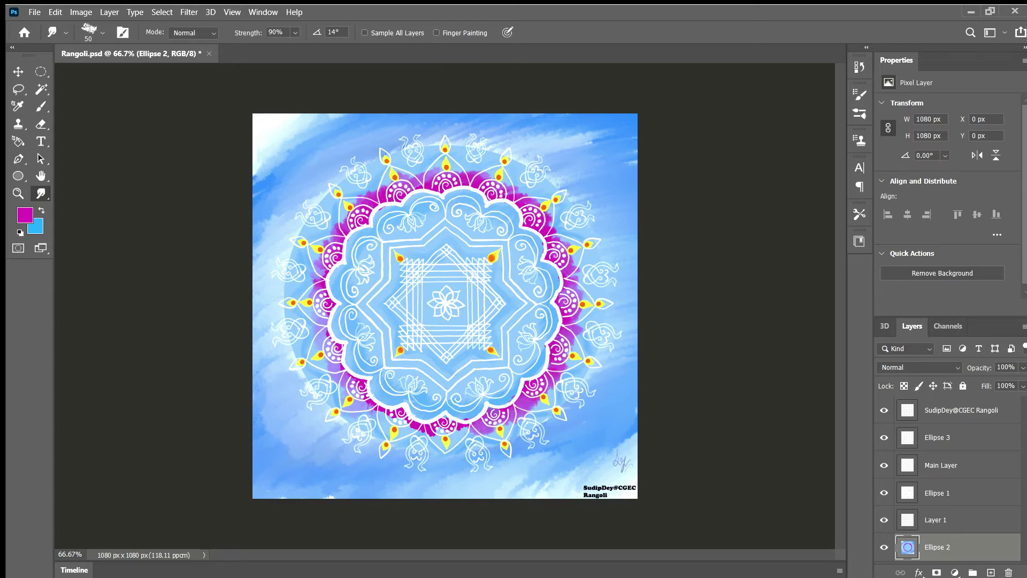
Add more magenta along the lower-left part of the band and smudge it into the rest of the ring
key("b")
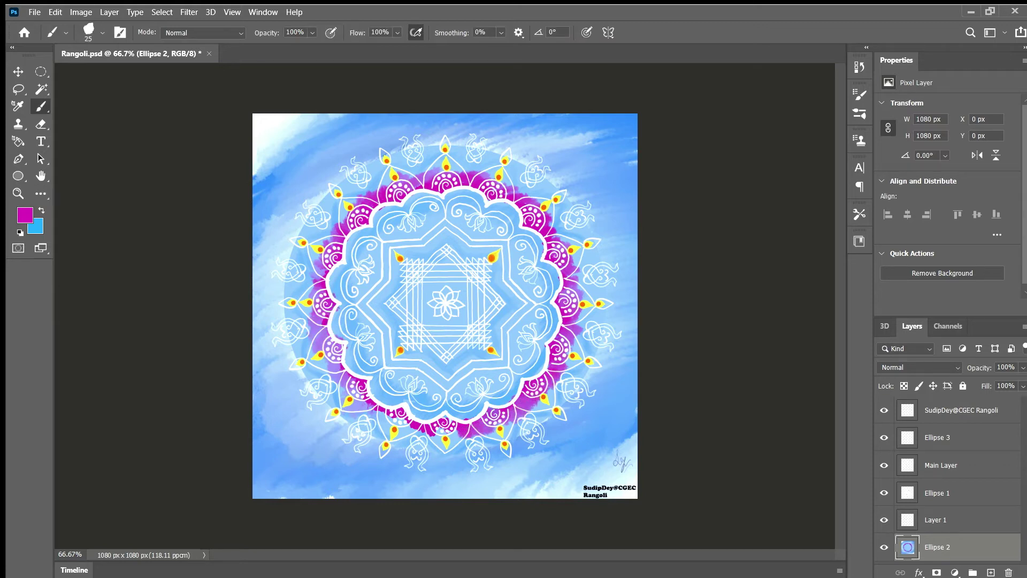
left_click_drag(325, 327, 354, 381)
key("r")
mouse_move(324, 263)
left_mouse_down()
mouse_move(319, 342)
mouse_move(345, 382)
mouse_move(399, 421)
mouse_move(452, 428)
mouse_move(442, 424)
left_mouse_up()
key("b")
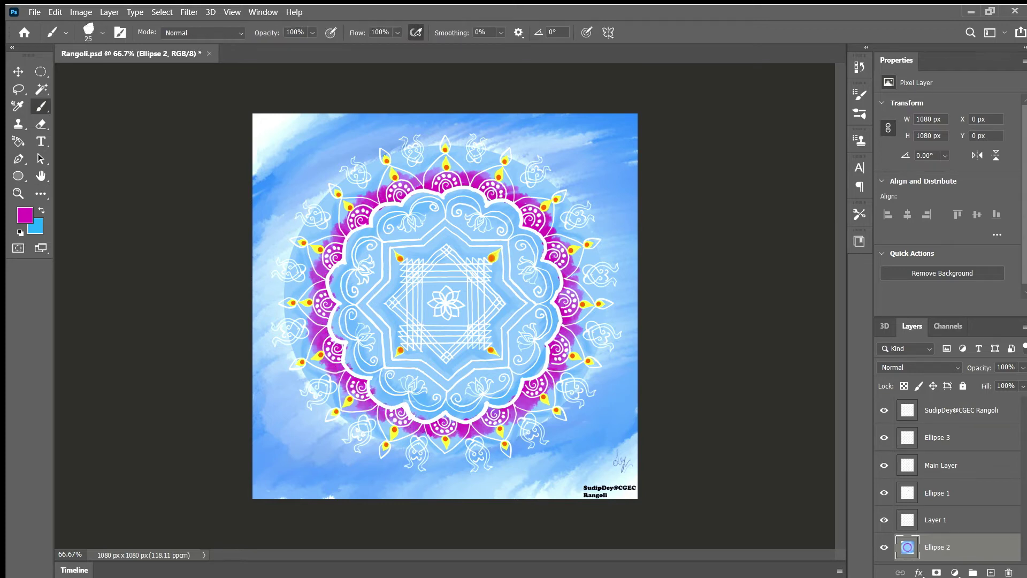
key("r")
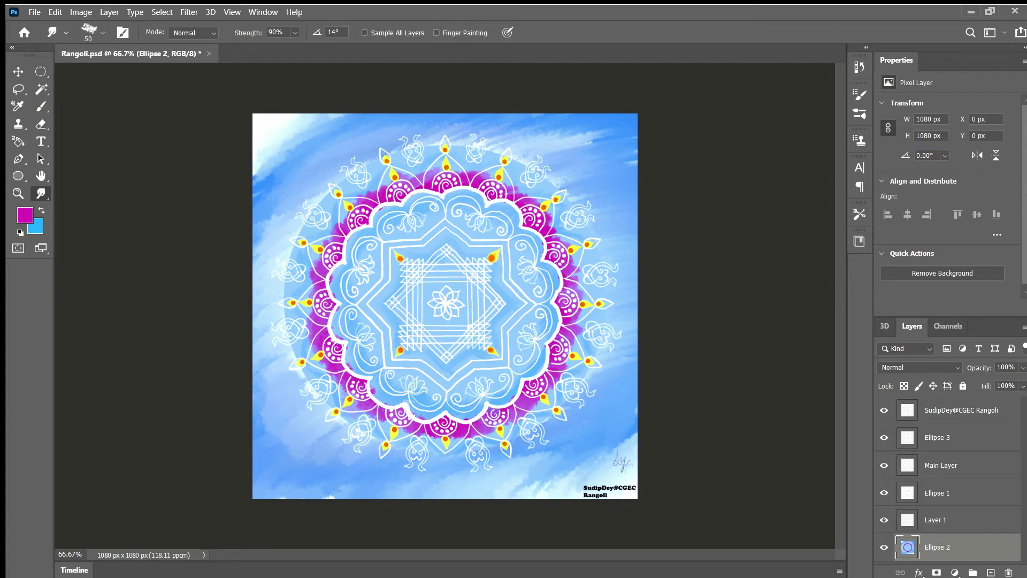
Set the foreground colour to orange-red for the brush
key("x")
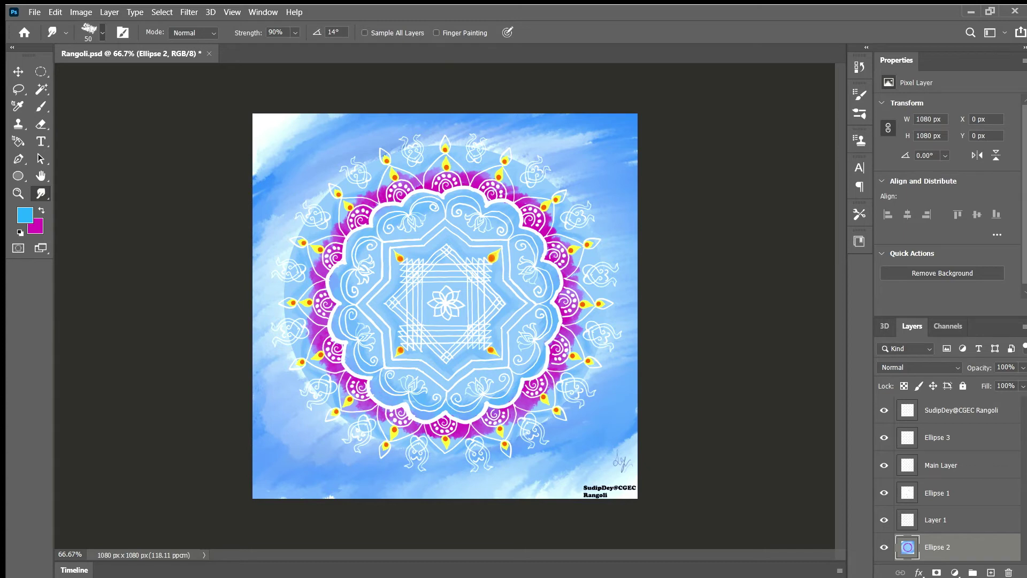
key("i")
key("x")
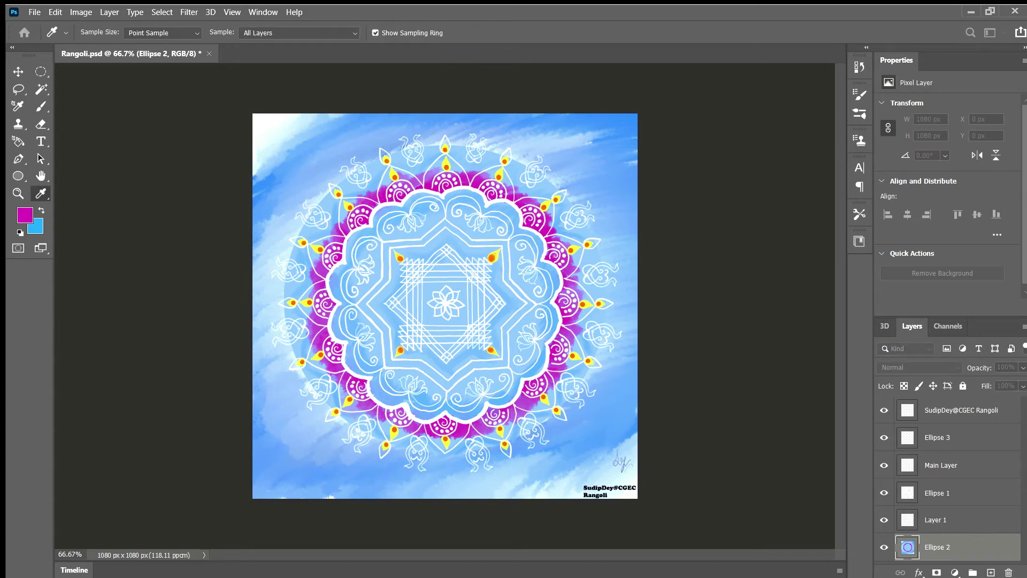
key("Return")
key("b")
Add a new layer above Ellipse 2 and name it Shadow
left_click(991, 572)
double_click(933, 547)
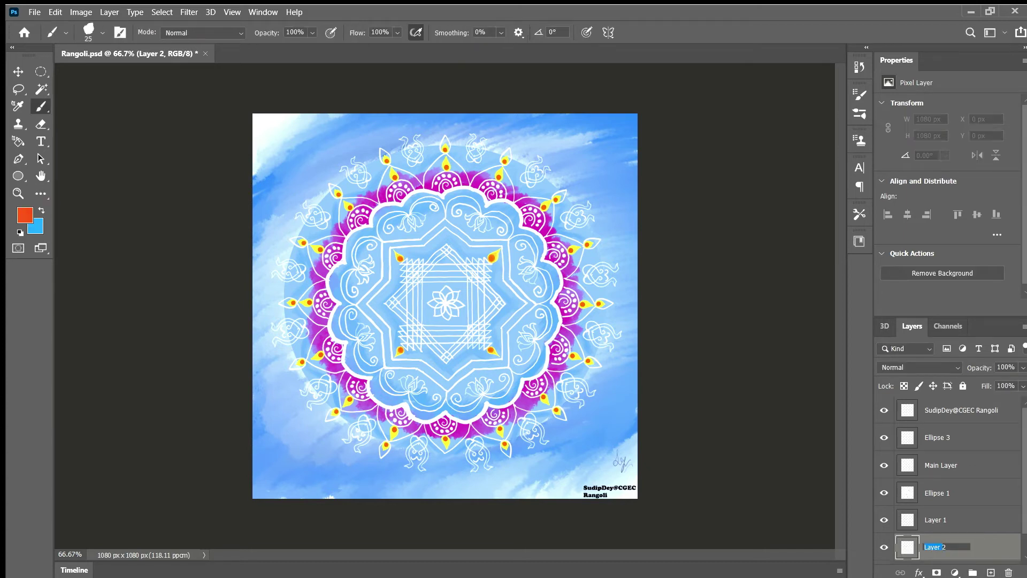
type("Shadow")
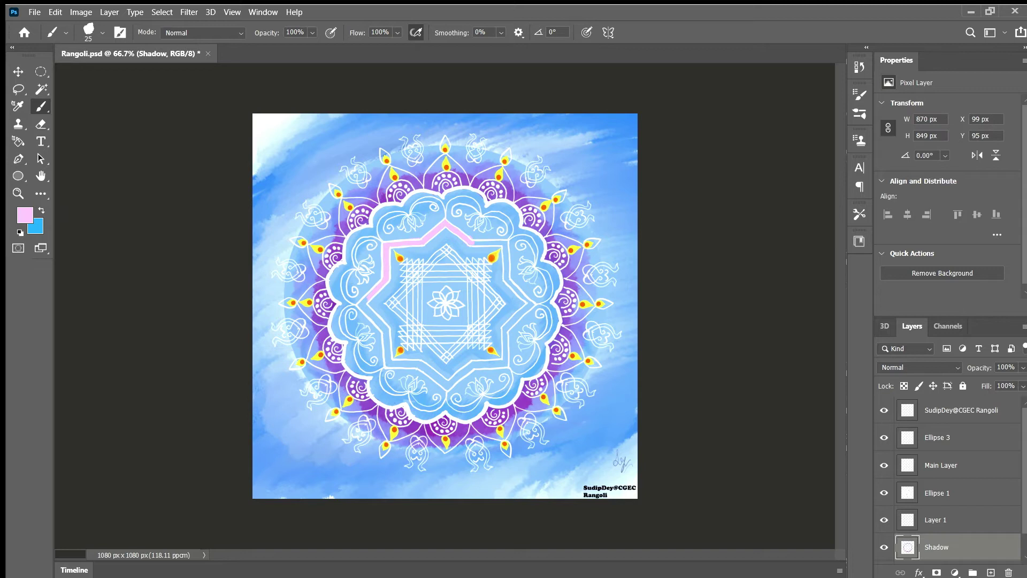
Check the Ellipse 1 layer by hiding and showing it, and extend the light pink star outline down its upper-right side
left_click(884, 493)
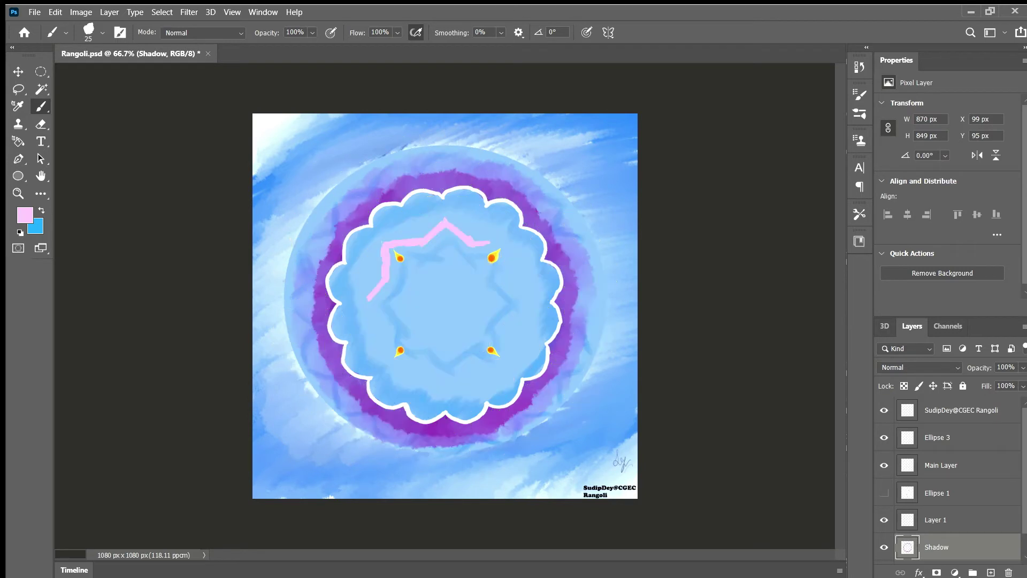
left_click(884, 492)
left_click(937, 492)
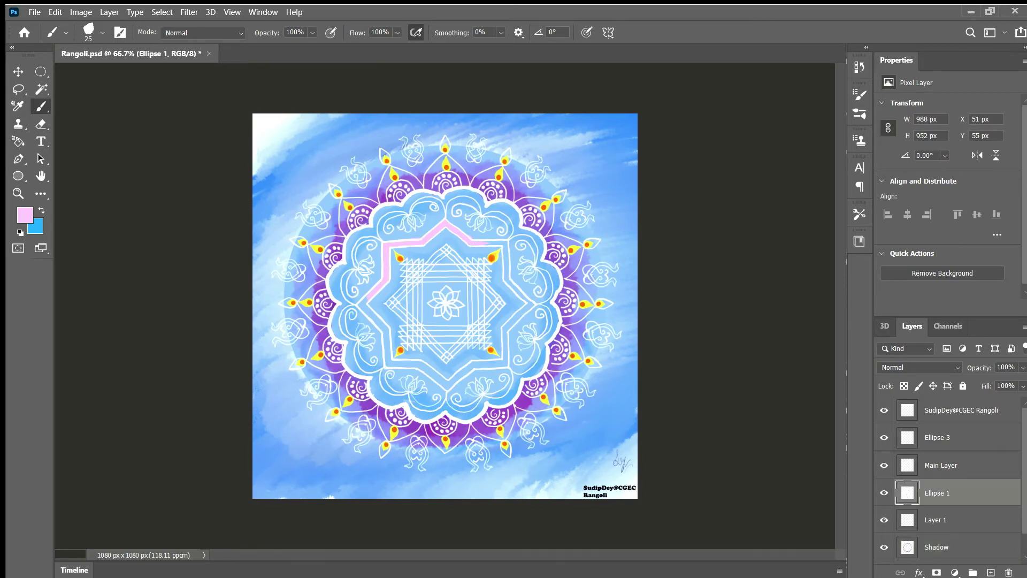
key("ctrl+plus")
key("ctrl+plus")
scroll(444, 306, "up", 2)
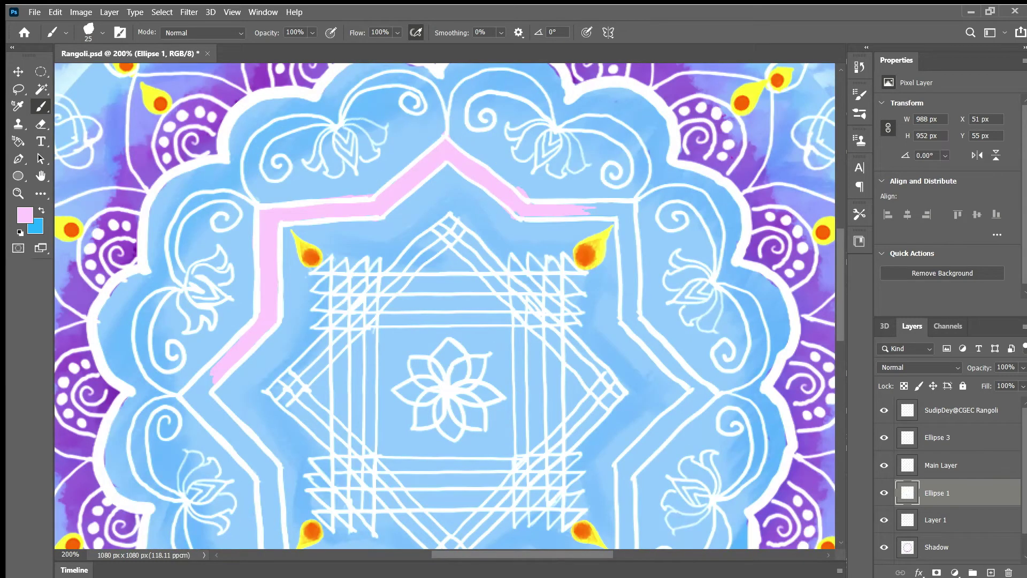
mouse_move(577, 211)
left_mouse_down()
mouse_move(604, 213)
mouse_move(626, 261)
mouse_move(629, 316)
left_mouse_up()
left_click(937, 546)
left_click(936, 492)
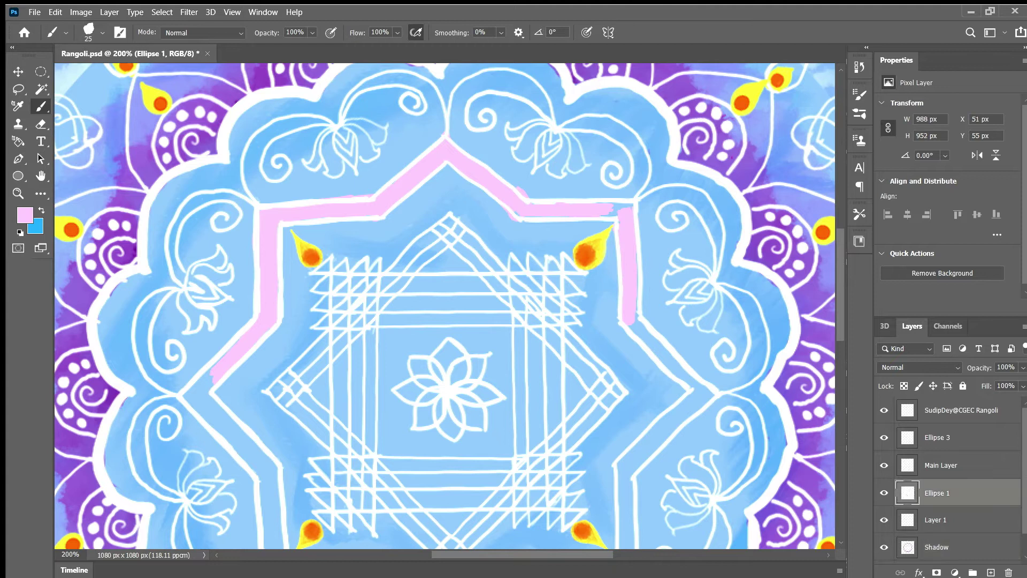
Erase the stray paint on the Ellipse 1 layer near the star outline's upper-right corner and reselect the Shadow layer
key("e")
mouse_move(605, 204)
left_mouse_down()
mouse_move(621, 207)
mouse_move(585, 201)
left_mouse_up()
key("b")
left_click(936, 547)
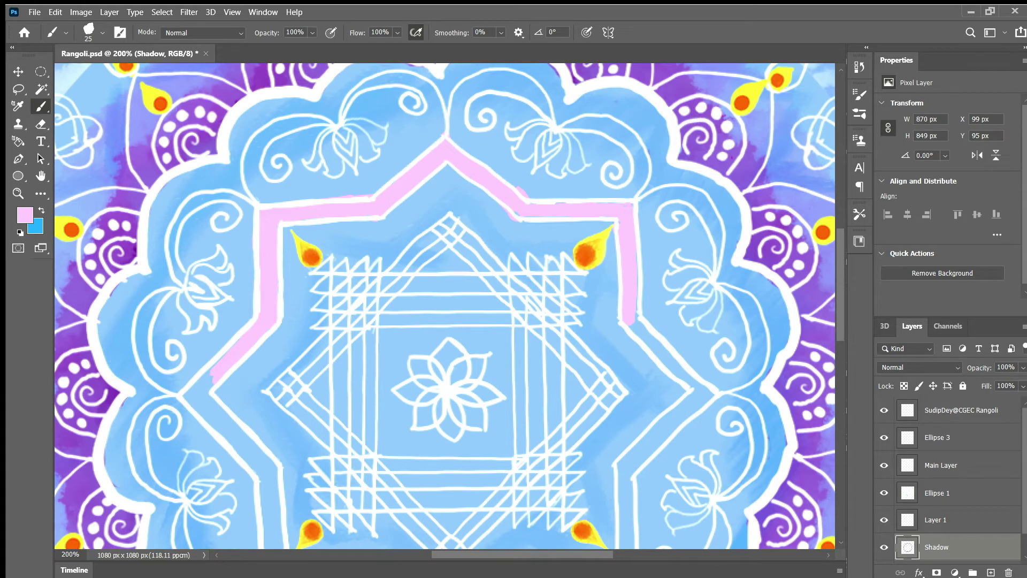
Touch up the light pink fill on the Shadow layer at the star band's upper-right inner corner
key("e")
left_click(947, 493)
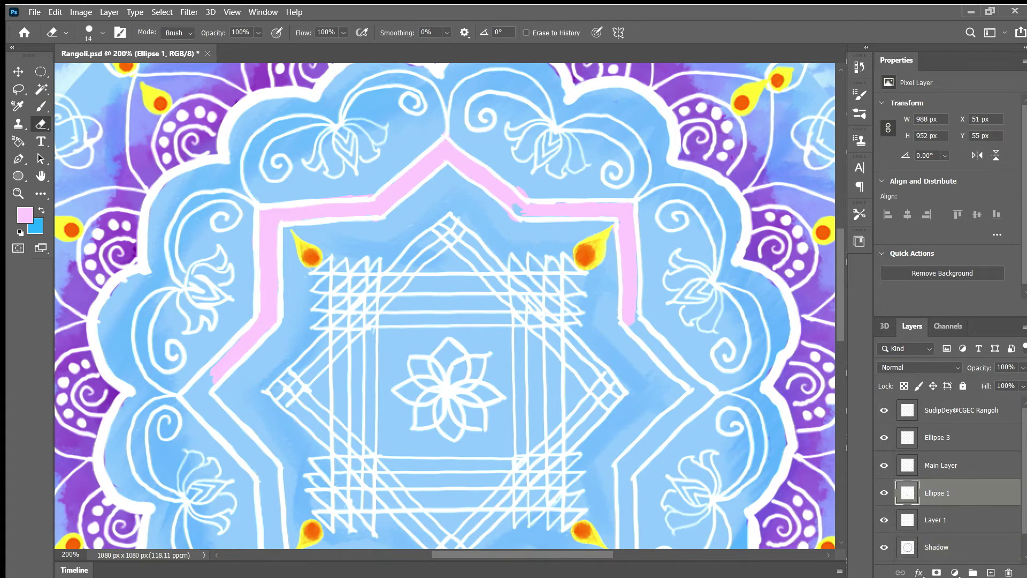
left_click(946, 547)
left_click(41, 106)
left_click_drag(517, 207, 523, 211)
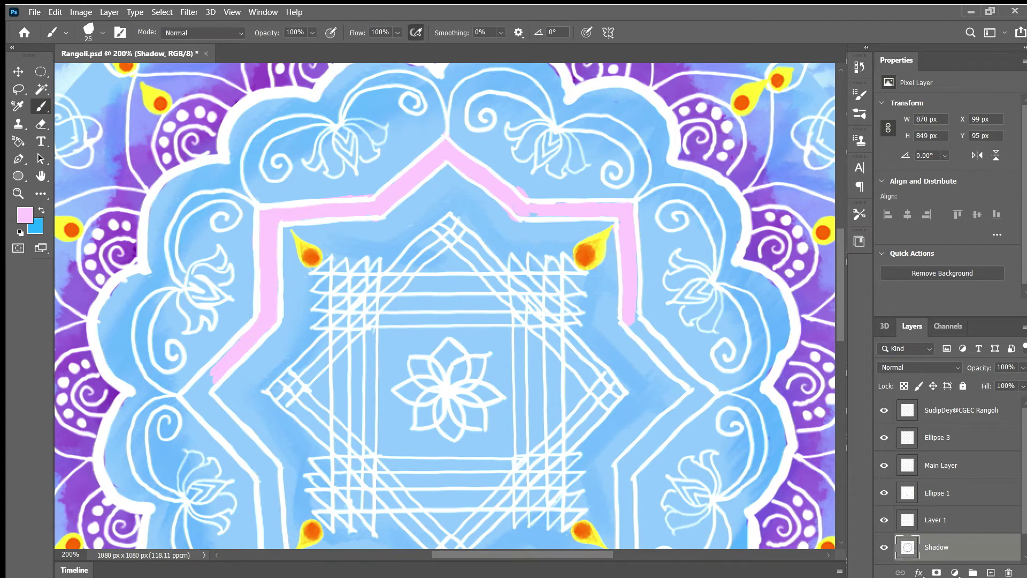
Extend the light pink fill of the star band down both sides on the Shadow layer
left_click_drag(634, 331, 644, 218)
mouse_move(637, 328)
left_mouse_down()
mouse_move(707, 395)
mouse_move(644, 444)
mouse_move(627, 547)
left_mouse_up()
mouse_move(215, 374)
left_mouse_down()
mouse_move(197, 395)
mouse_move(268, 497)
mouse_move(274, 529)
left_mouse_up()
scroll(274, 529, "down", 1)
scroll(274, 482, "down", 3)
left_click_drag(273, 342, 281, 381)
Check the Ellipse 1 layer, return to Shadow and paint light pink around the star band's lower-left corner
left_click(41, 124)
left_click(937, 493)
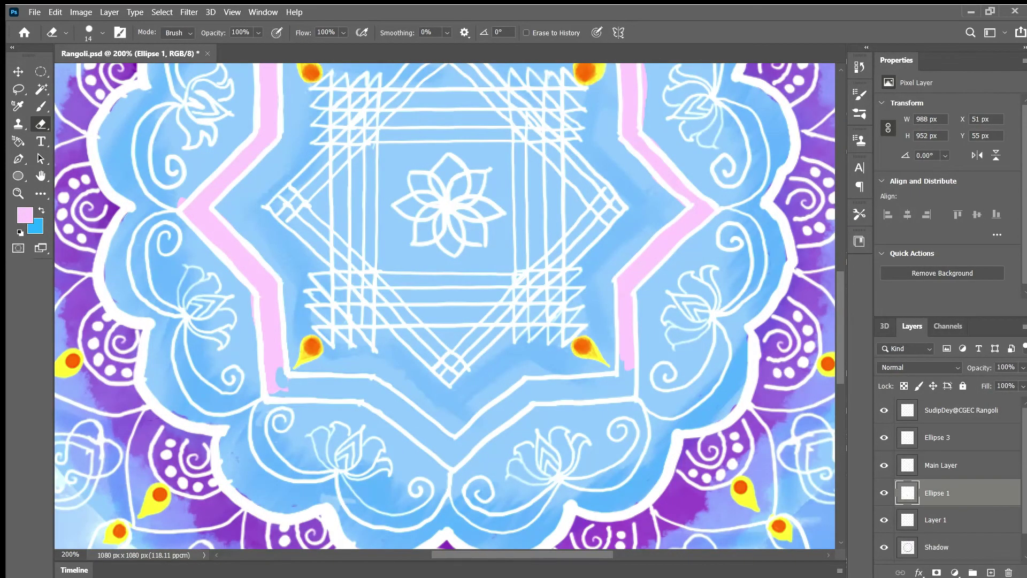
key("alt+bracketleft")
key("alt+bracketleft")
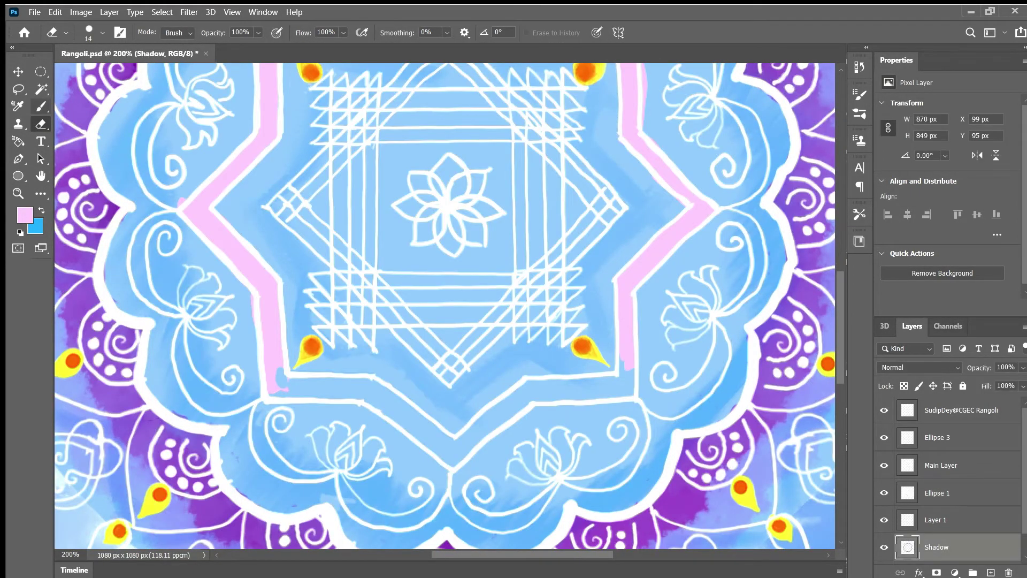
key("b")
mouse_move(277, 368)
left_mouse_down()
mouse_move(290, 388)
mouse_move(342, 393)
mouse_move(305, 382)
mouse_move(368, 382)
left_mouse_up()
With the Ellipse 2 layer hidden, erase stray blue paint on Ellipse 1 over the lower-left star band, and show Ellipse 2 again
scroll(946, 492, "down", 1)
left_click(883, 550)
key("e")
left_click(937, 469)
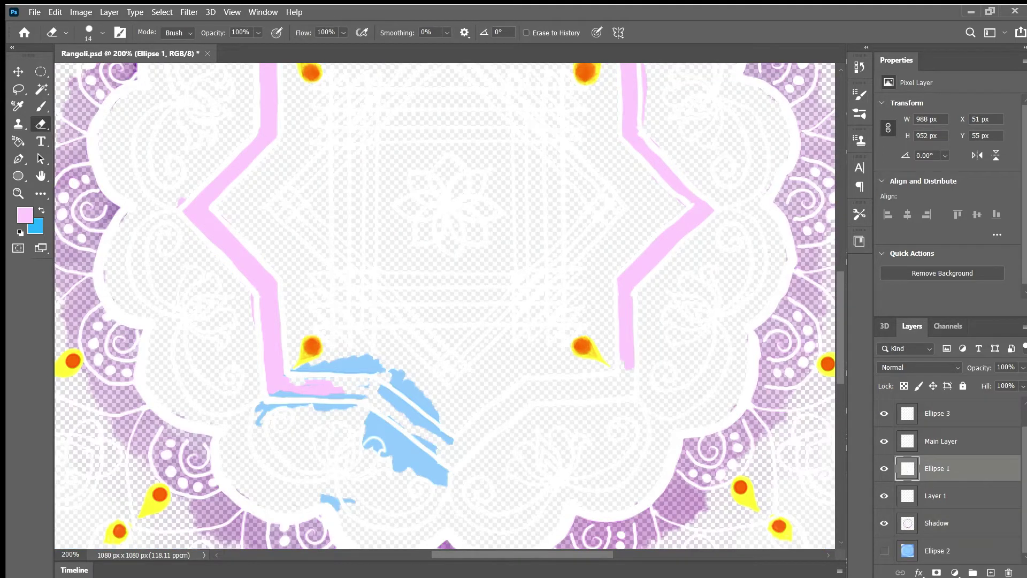
mouse_move(300, 396)
left_mouse_down()
mouse_move(367, 397)
mouse_move(287, 399)
left_mouse_up()
mouse_move(380, 390)
left_mouse_down()
mouse_move(451, 442)
mouse_move(396, 409)
left_mouse_up()
left_click_drag(436, 447, 395, 418)
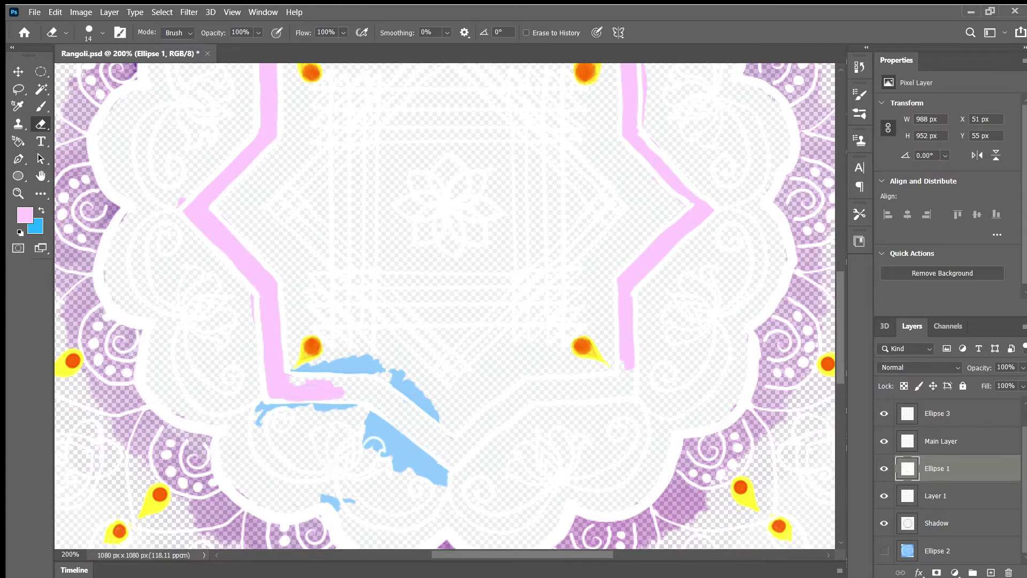
scroll(444, 305, "up", 3)
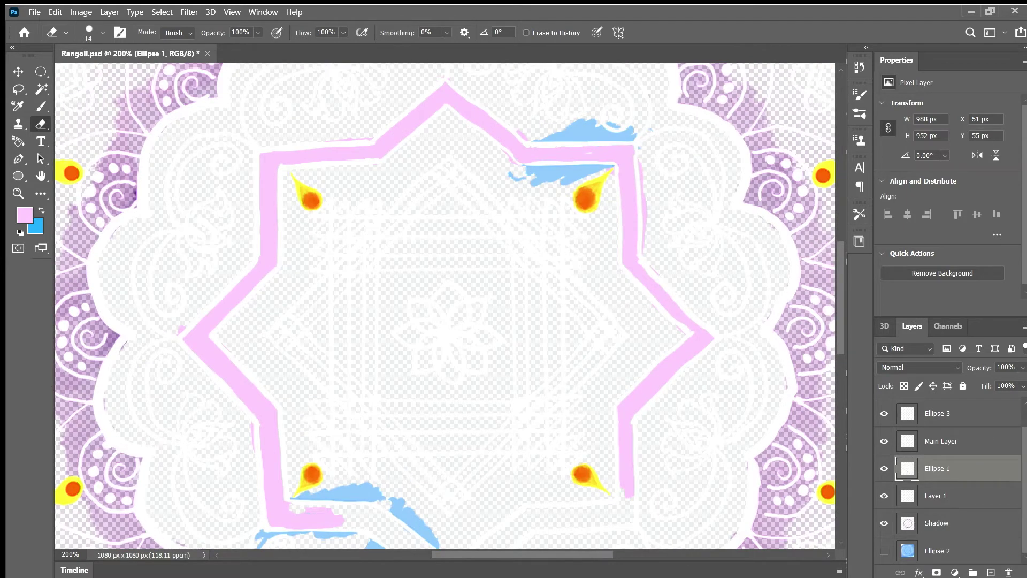
left_click(883, 551)
Retouch the white outline along the star's upper-right edge on the Ellipse 1 layer with a size 12 brush
left_click(41, 107)
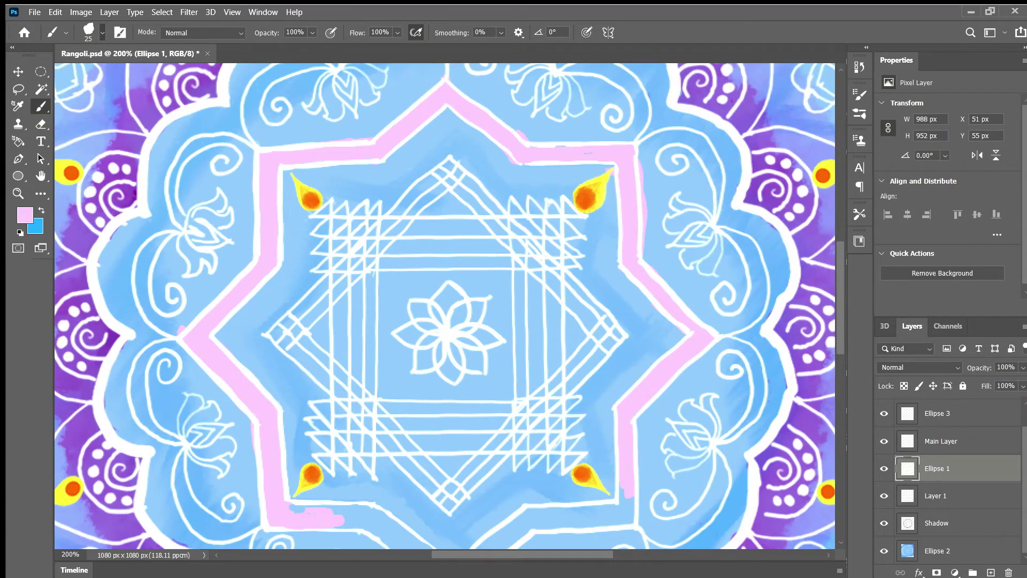
left_click(102, 32)
left_click(527, 163, "alt")
mouse_move(522, 162)
left_mouse_down()
mouse_move(611, 162)
mouse_move(642, 219)
mouse_move(643, 260)
left_mouse_up()
key("ctrl+z")
key("ctrl+z")
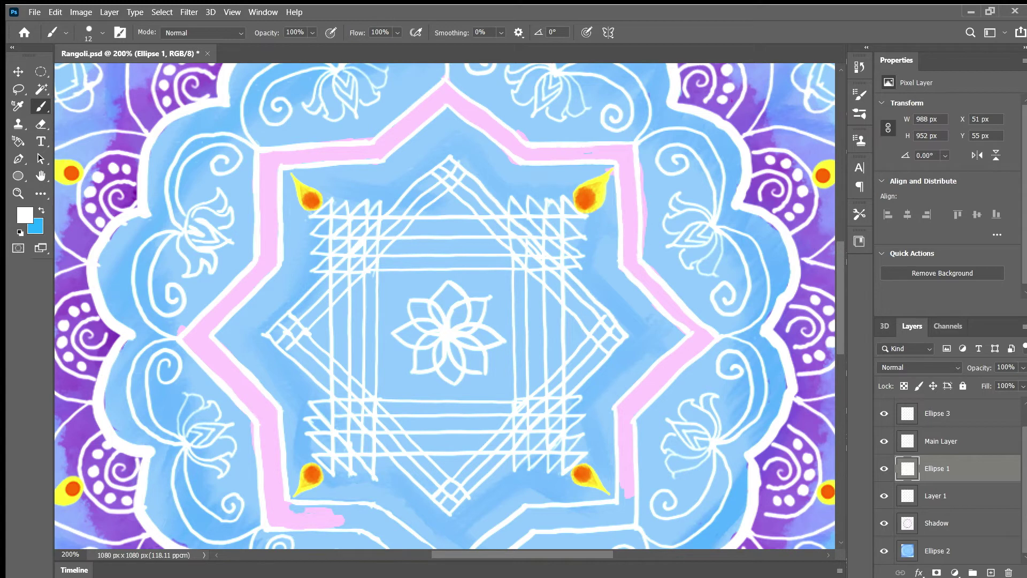
left_click_drag(595, 145, 633, 146)
Redraw the white double outline of the star's lower-left arm on the Ellipse 1 layer
scroll(444, 306, "down", 3)
mouse_move(287, 382)
left_mouse_down()
mouse_move(374, 381)
mouse_move(453, 449)
left_mouse_up()
key("ctrl+z")
key("ctrl+z")
key("ctrl+z")
left_click_drag(376, 384, 455, 443)
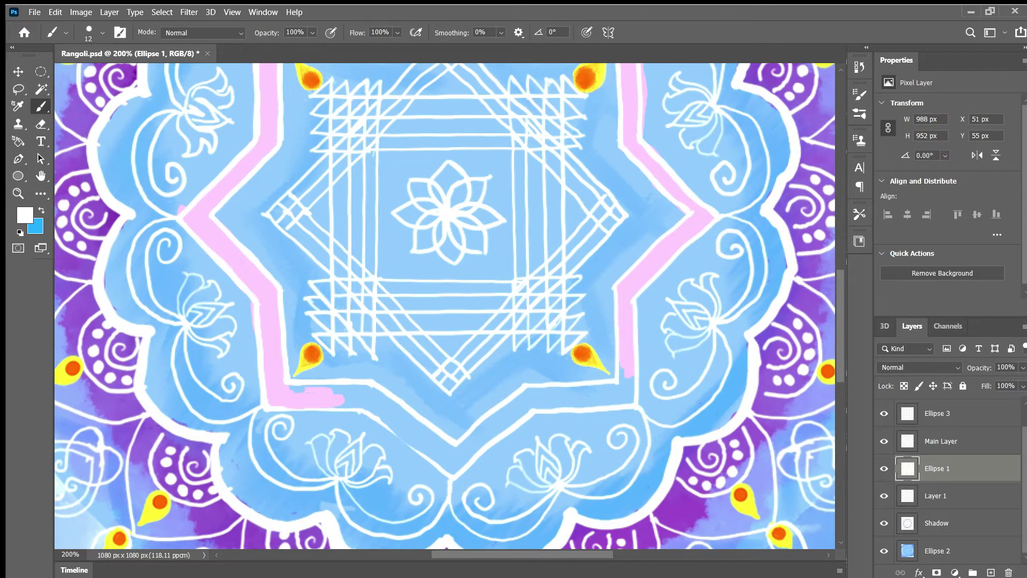
left_click_drag(380, 420, 450, 474)
left_click_drag(270, 409, 361, 410)
key("ctrl+z")
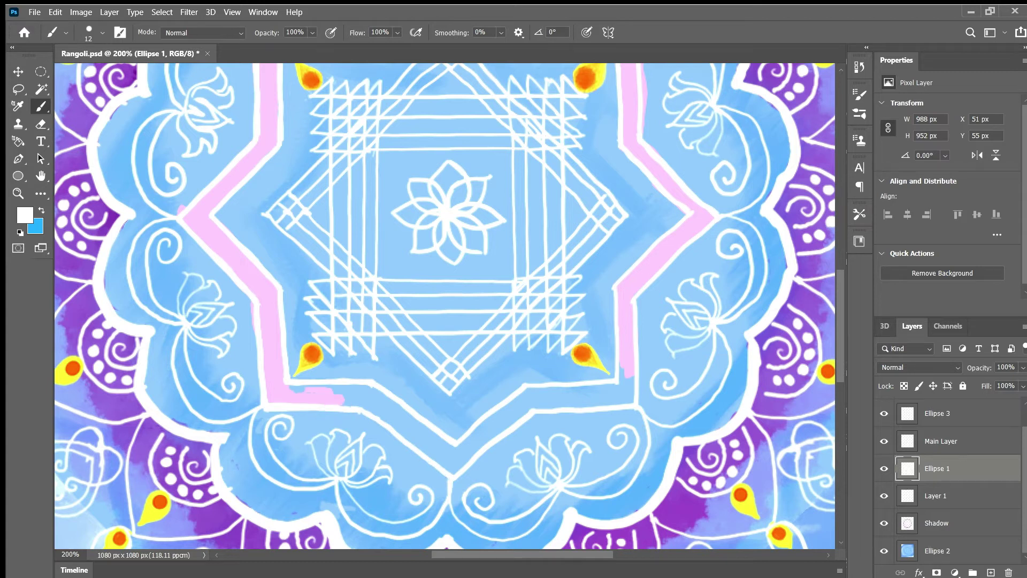
Sample the light pink and fill the lower part of the star band on the Shadow layer
left_click(937, 523)
left_click(25, 215)
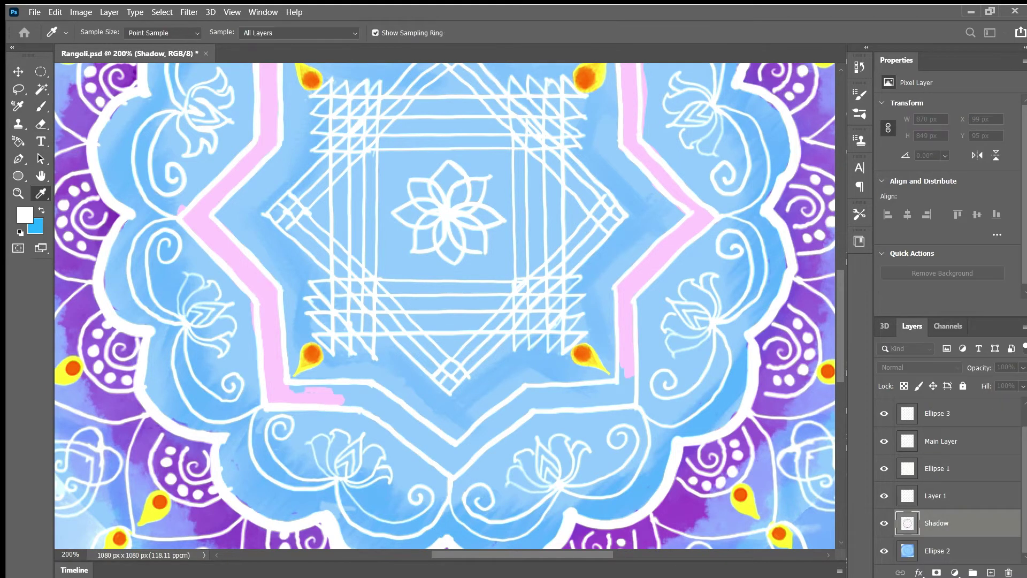
left_click(268, 340)
key("Return")
scroll(445, 306, "up", 3)
scroll(291, 274, "down", 5)
mouse_move(291, 273)
left_mouse_down()
mouse_move(380, 283)
mouse_move(457, 354)
mouse_move(530, 299)
mouse_move(599, 281)
mouse_move(626, 257)
mouse_move(631, 284)
left_mouse_up()
left_click_drag(378, 280, 452, 333)
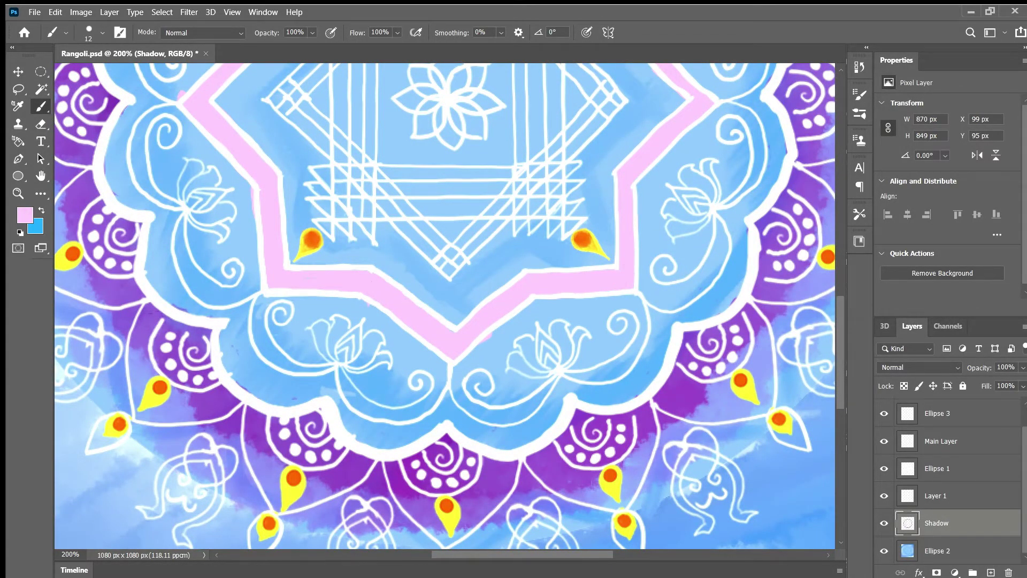
Sample the white of the outline at the star's lower tip and switch to the Ellipse 1 layer
key("e")
left_click(937, 468)
key("alt+bracketleft")
key("alt+bracketleft")
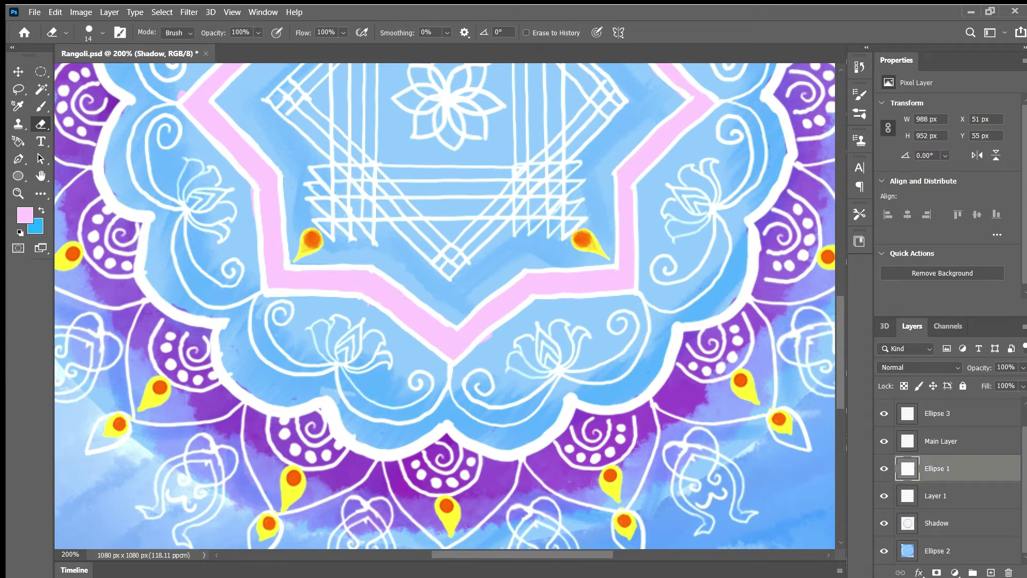
key("b")
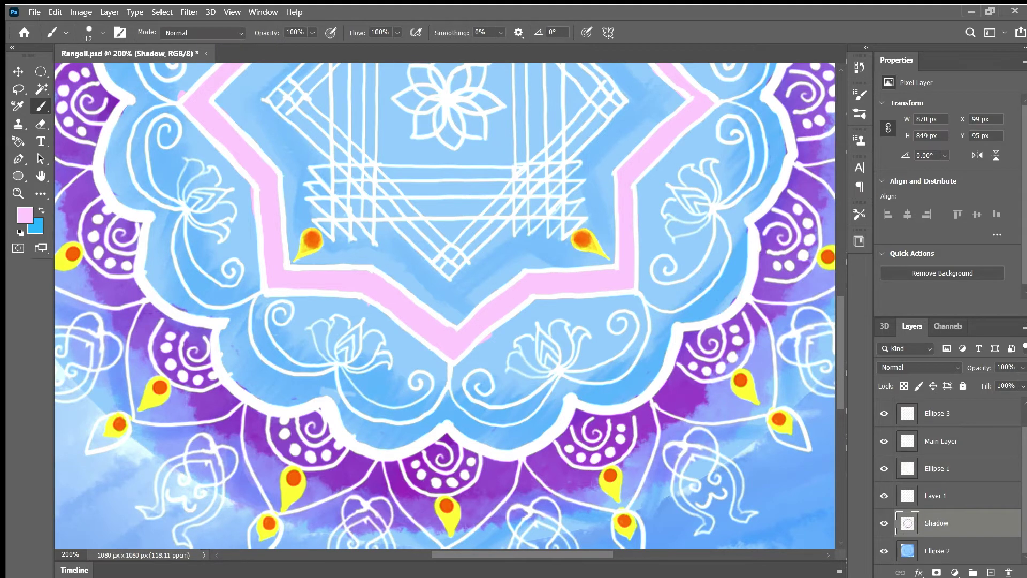
left_click(454, 359, "alt")
left_click(937, 469)
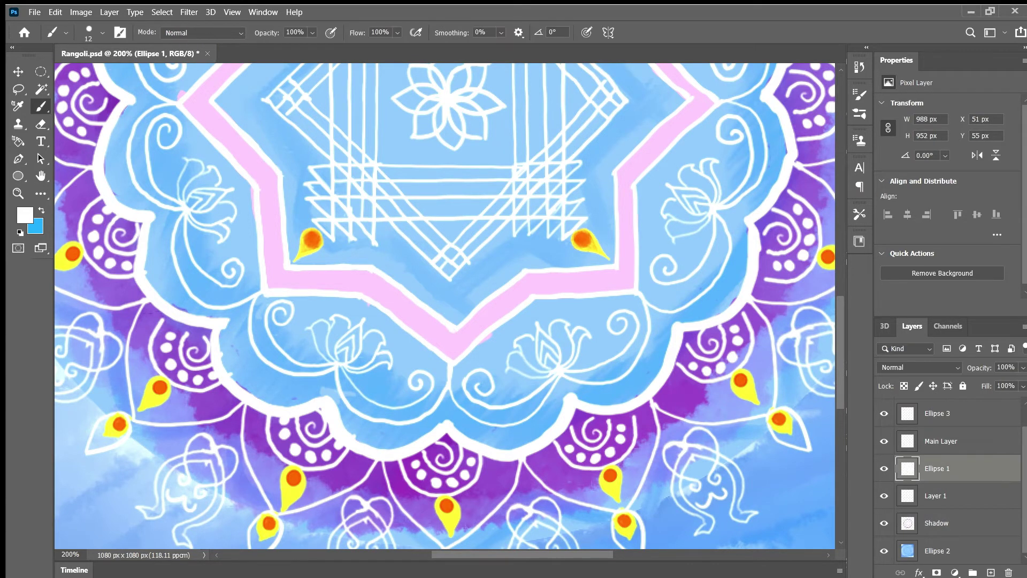
key("ctrl+minus")
key("ctrl+plus")
Erase the stray pink outside the star's white outline on the Shadow layer
key("e")
left_click(937, 523)
scroll(445, 306, "up", 4)
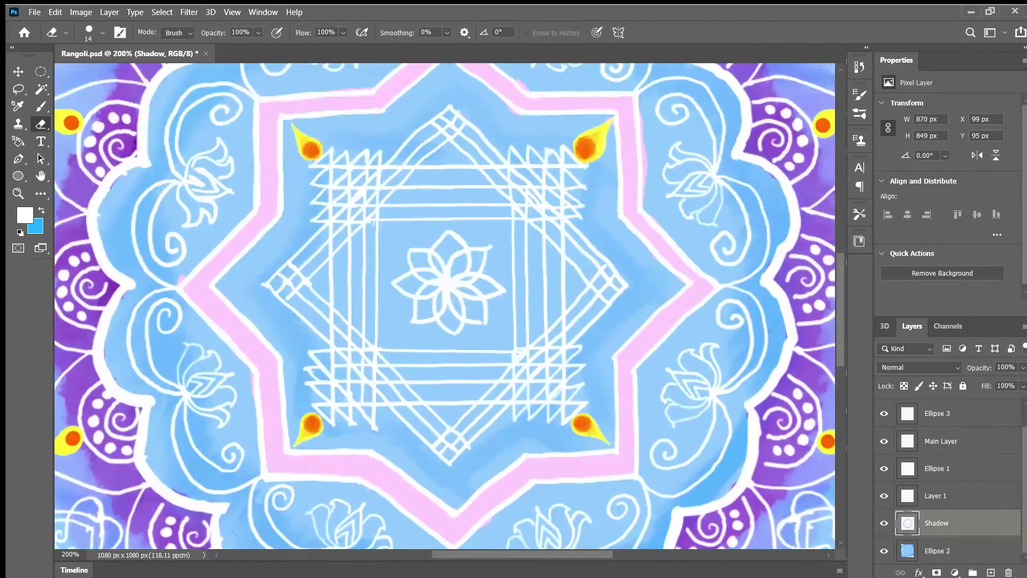
left_click(512, 113)
left_click_drag(521, 85, 528, 90)
left_click_drag(647, 122, 648, 200)
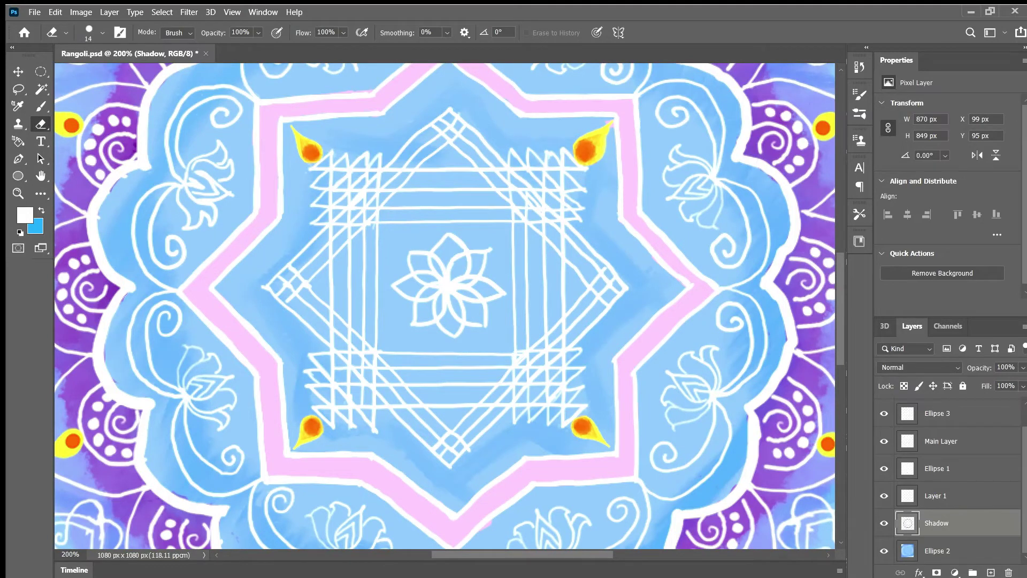
scroll(444, 304, "up", 3)
key("b")
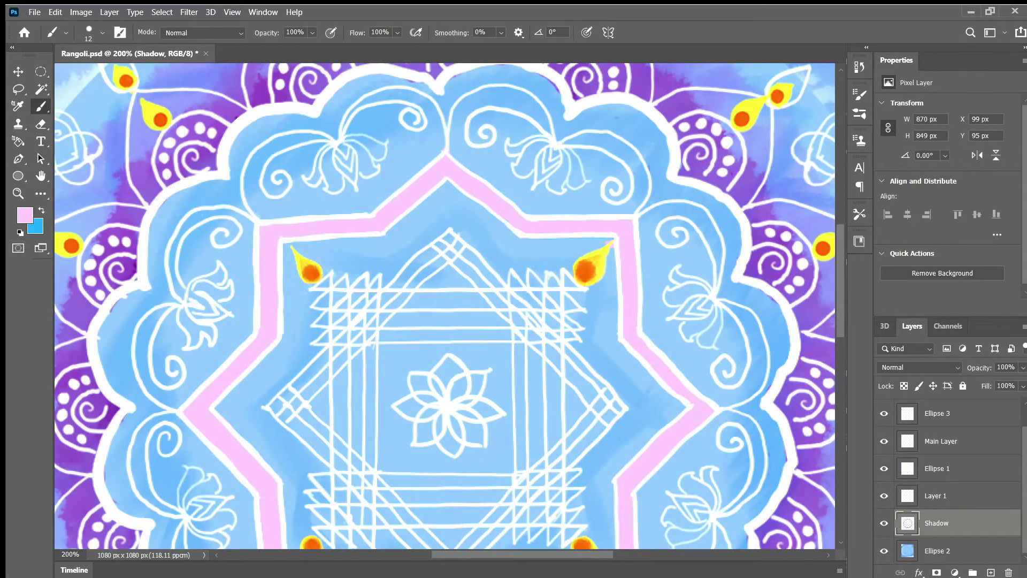
scroll(443, 305, "down", 6)
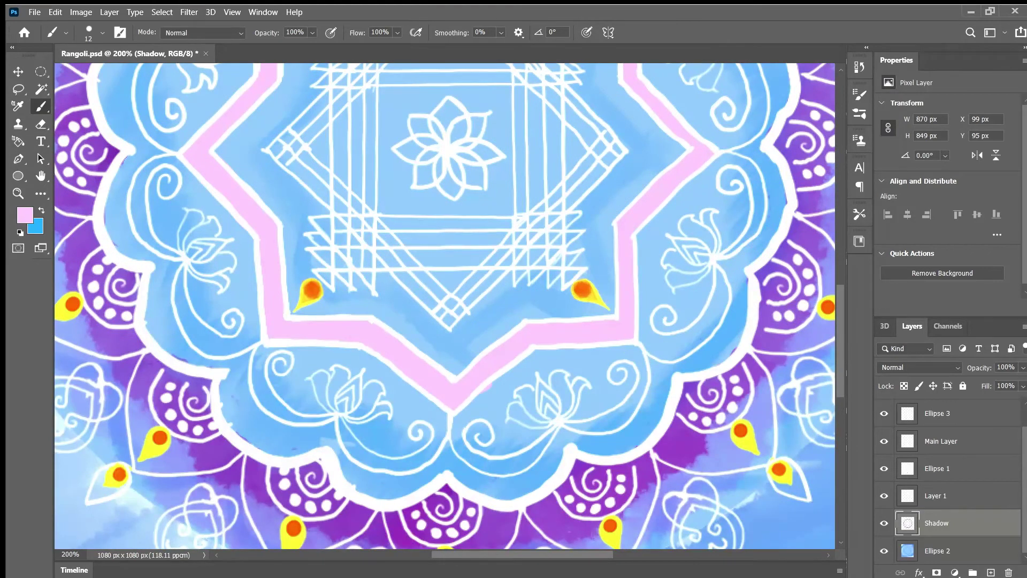
Save the rangoli document and bring the whole artwork into view
key("e")
key("ctrl+s")
key("ctrl+0")
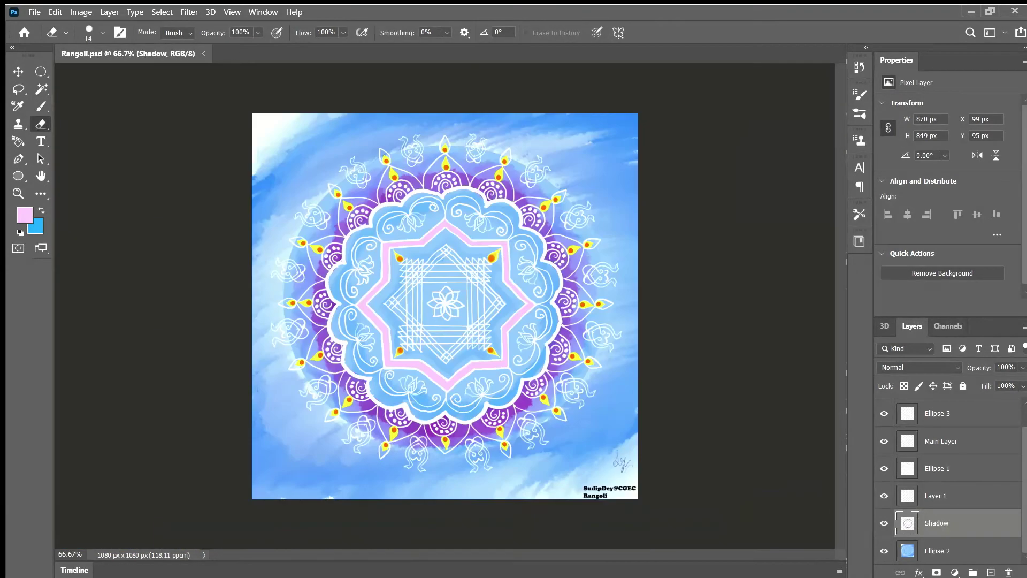
Set the foreground colour to bright yellow for colouring the central flower
key("ctrl+plus")
key("ctrl+plus")
key("ctrl+plus")
left_click(25, 215)
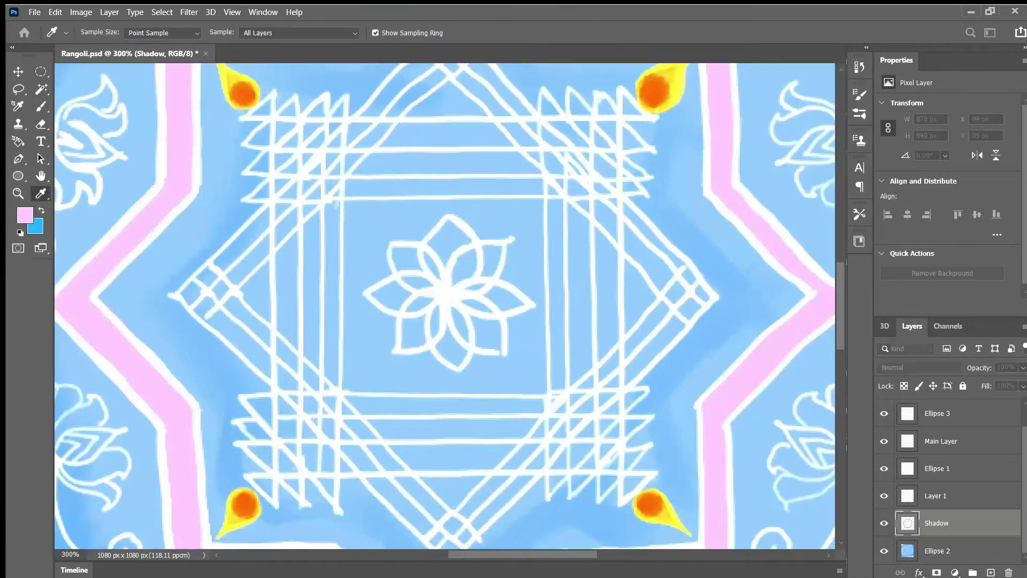
key("e")
Add a new layer named Flower col and place it directly above Layer 1
left_click(991, 572)
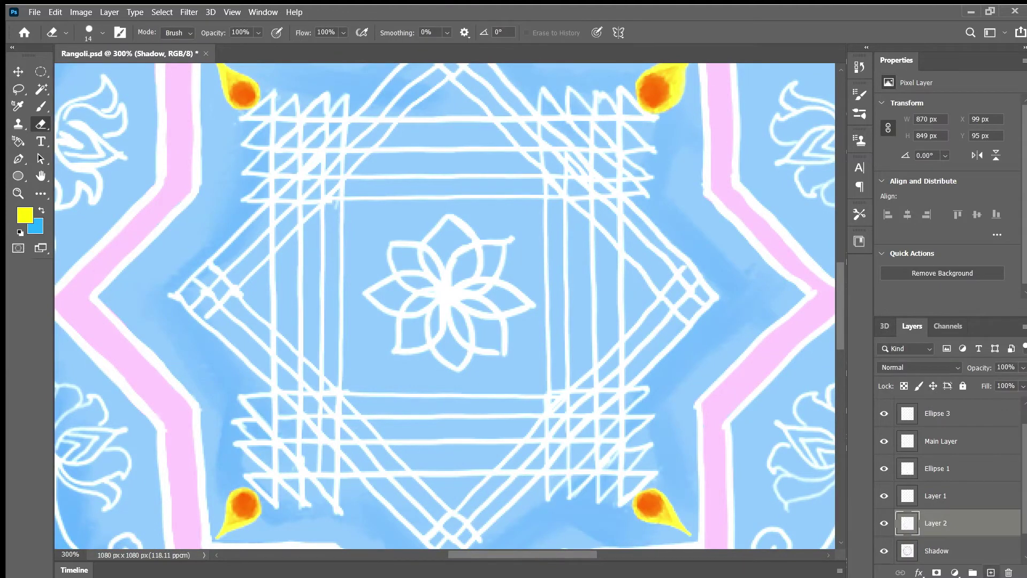
double_click(936, 523)
type("Flower col")
key("Return")
mouse_move(940, 523)
left_mouse_down()
mouse_move(939, 429)
mouse_move(940, 509)
left_mouse_up()
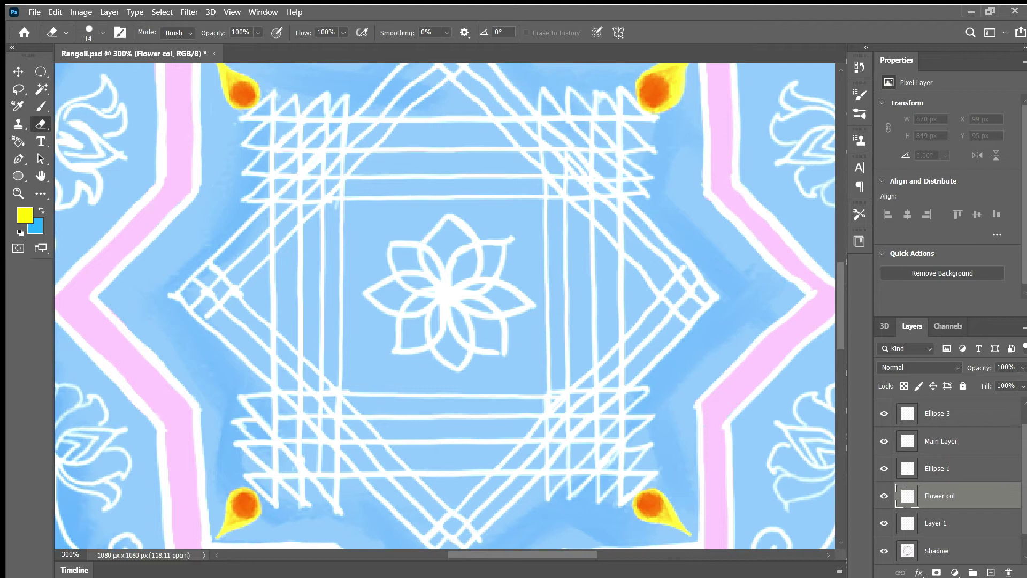
Check which layer holds the flower outline and paint the central flower's top petal yellow on Flower col
left_click(884, 468)
left_click(884, 469)
key("b")
mouse_move(442, 236)
left_mouse_down()
mouse_move(467, 238)
mouse_move(450, 254)
mouse_move(461, 250)
mouse_move(430, 260)
mouse_move(479, 286)
mouse_move(470, 301)
mouse_move(489, 310)
left_mouse_up()
Sample orange from a diya flame and paint the inner petals of the central flower with it
left_click(243, 95, "alt")
mouse_move(454, 310)
left_mouse_down()
mouse_move(466, 339)
mouse_move(433, 336)
left_mouse_up()
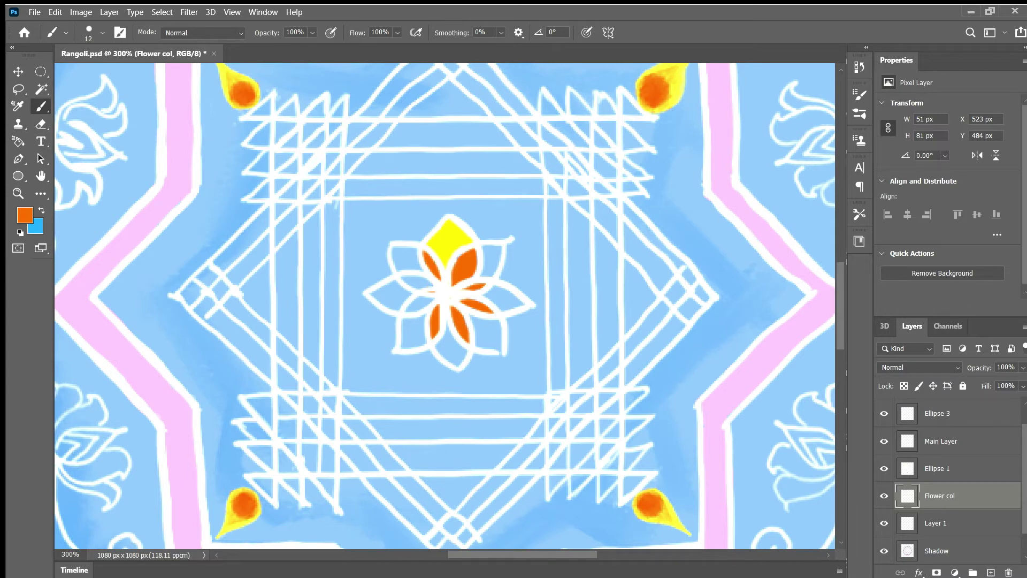
mouse_move(434, 298)
left_mouse_down()
mouse_move(409, 309)
mouse_move(425, 307)
left_mouse_up()
left_click_drag(423, 283, 405, 278)
Sample white and touch up the lines near the flower's centre on the Ellipse 1 layer
key("e")
left_click(937, 468)
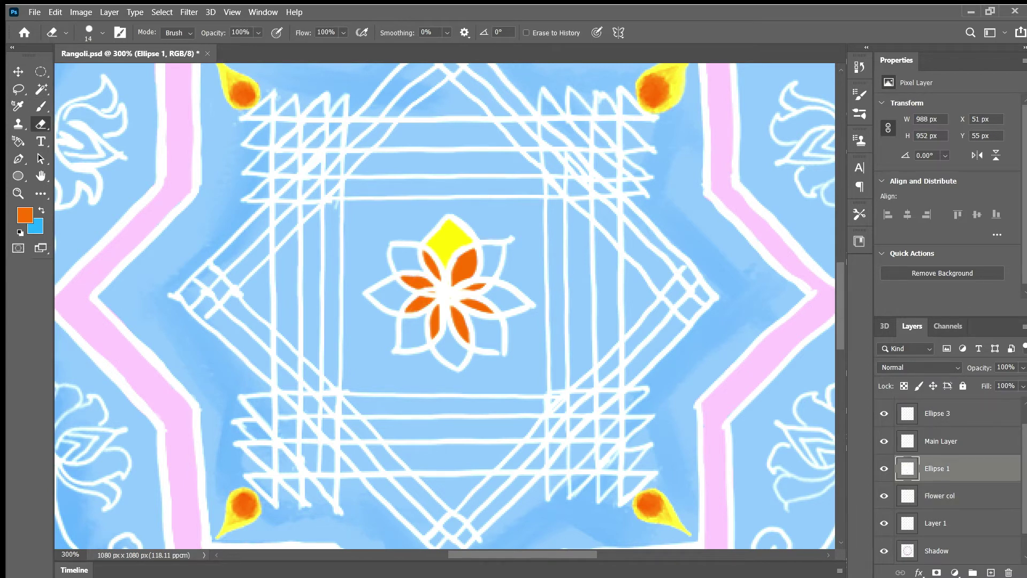
key("b")
left_click(445, 294, "alt")
left_click_drag(435, 292, 425, 289)
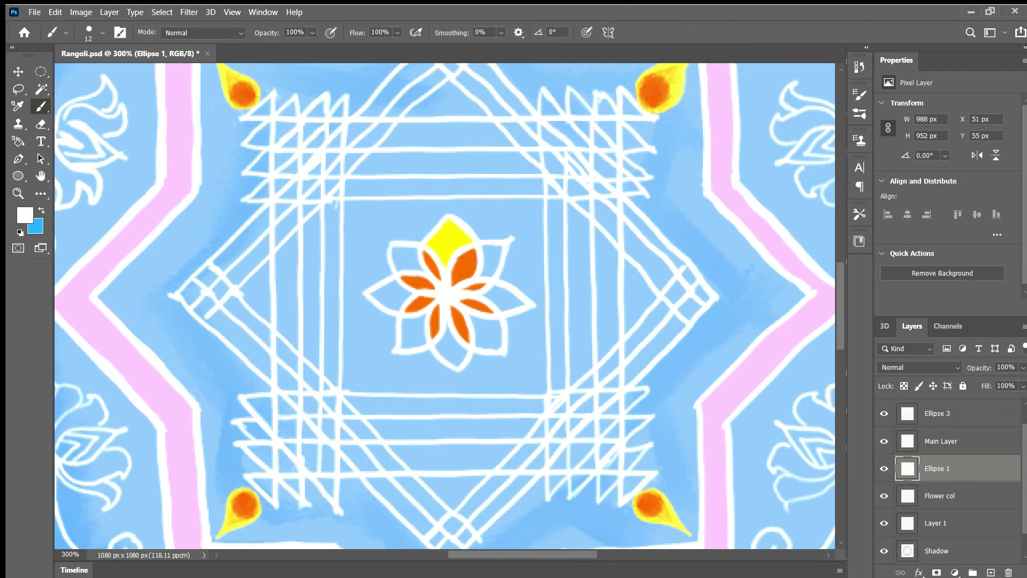
Sample the yellow of the top petal and paint the flower's right, bottom and left petals on Flower col
left_click(940, 496)
left_click(449, 240, "alt")
mouse_move(486, 295)
left_mouse_down()
mouse_move(519, 302)
mouse_move(448, 340)
mouse_move(462, 361)
left_mouse_up()
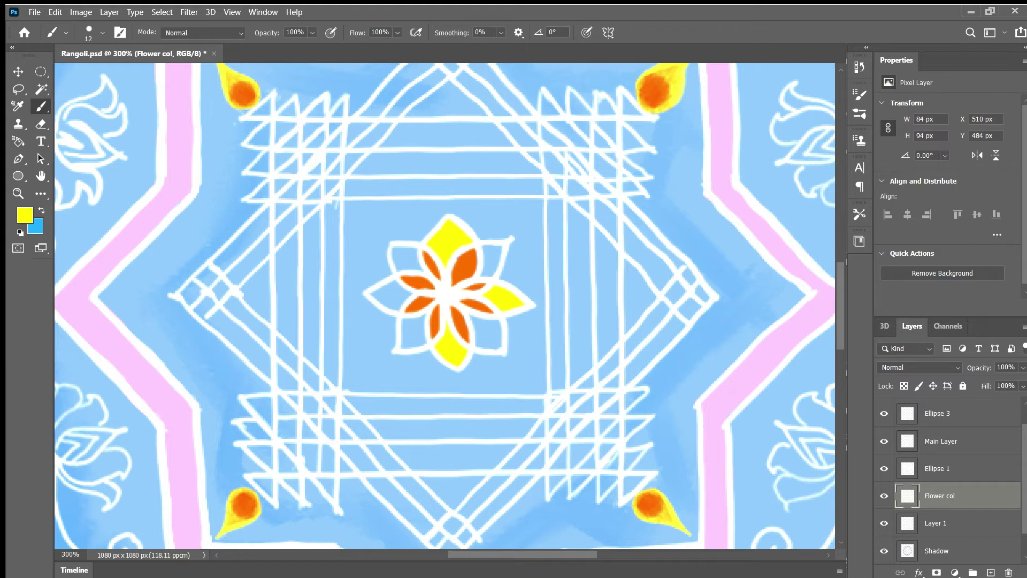
mouse_move(375, 293)
left_mouse_down()
mouse_move(393, 285)
mouse_move(405, 296)
mouse_move(392, 304)
left_mouse_up()
Set the foreground colour to magenta and paint the flower's four diagonal outer petals on Flower col
key("alt")
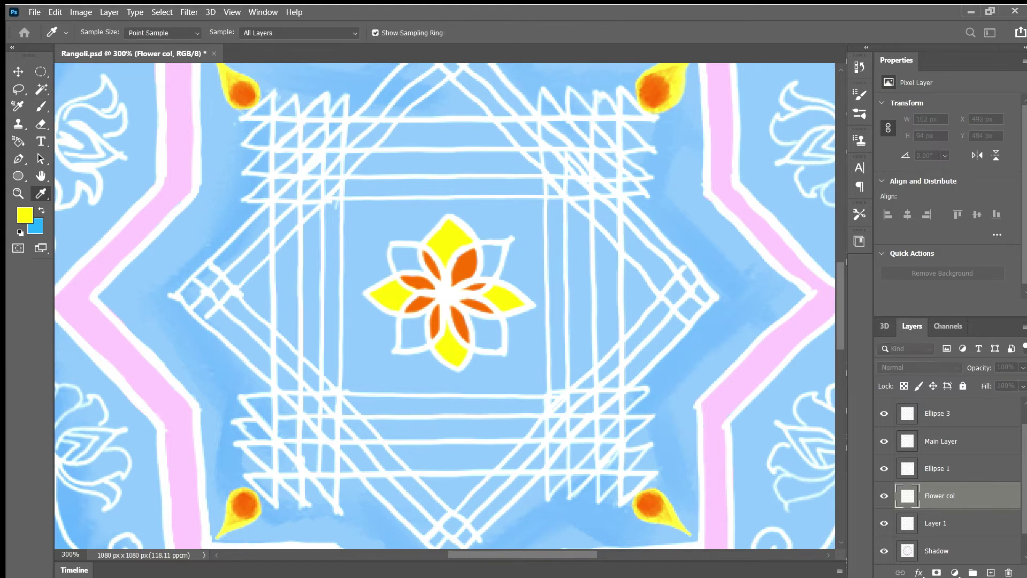
key("Return")
mouse_move(406, 258)
left_mouse_down()
mouse_move(416, 266)
mouse_move(395, 252)
mouse_move(415, 256)
left_mouse_up()
mouse_move(486, 249)
left_mouse_down()
mouse_move(498, 255)
mouse_move(489, 272)
left_mouse_up()
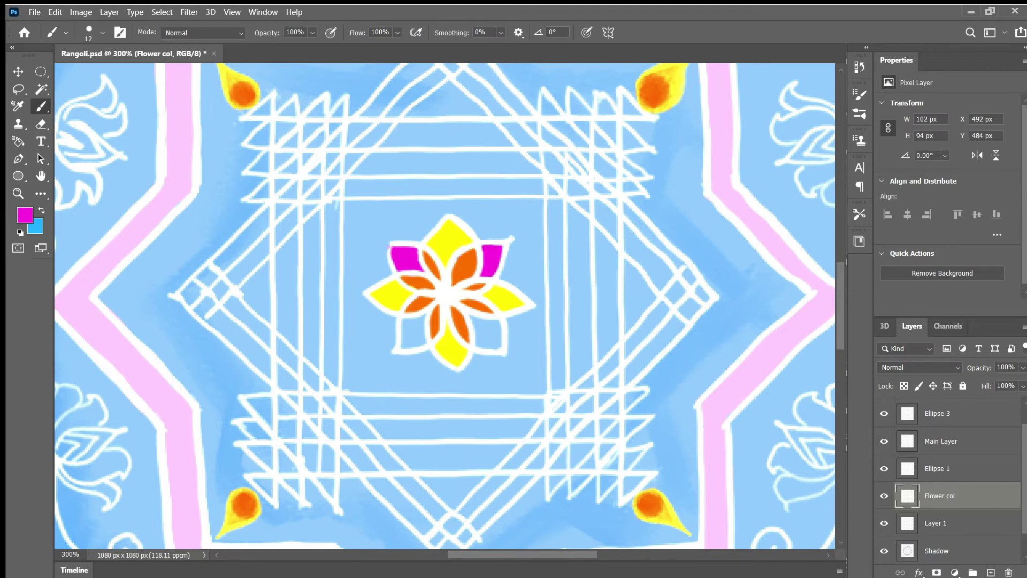
mouse_move(473, 320)
left_mouse_down()
mouse_move(495, 345)
mouse_move(486, 321)
left_mouse_up()
left_click(406, 325)
left_click_drag(406, 324, 413, 337)
Sample white and touch up the outline of the flower's upper-left petal on the Ellipse 1 layer
left_click(937, 469)
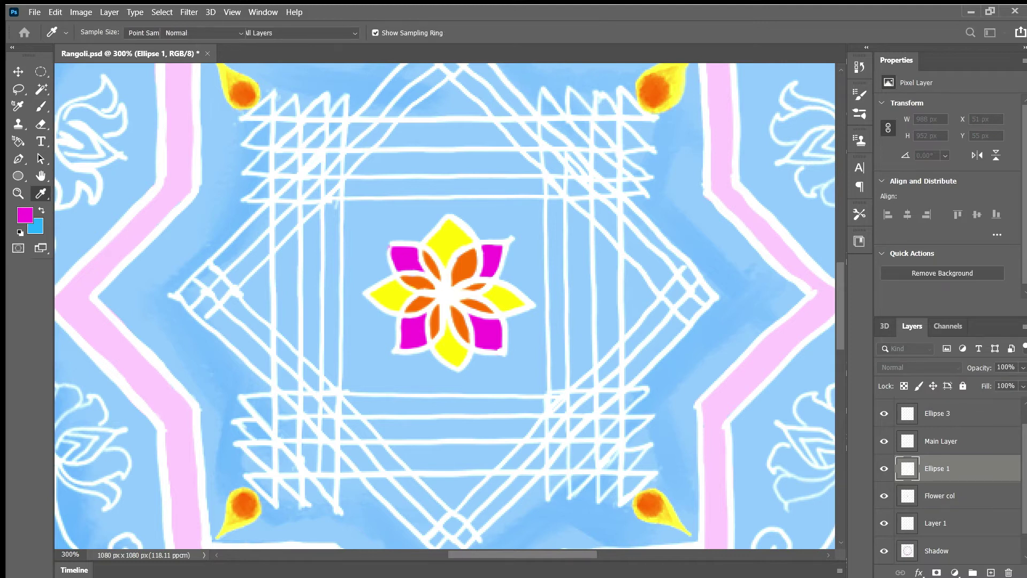
left_click(394, 244, "alt")
left_click_drag(391, 246, 391, 258)
Set the foreground colour to light orange and paint a dot at the flower's centre
left_click(25, 215)
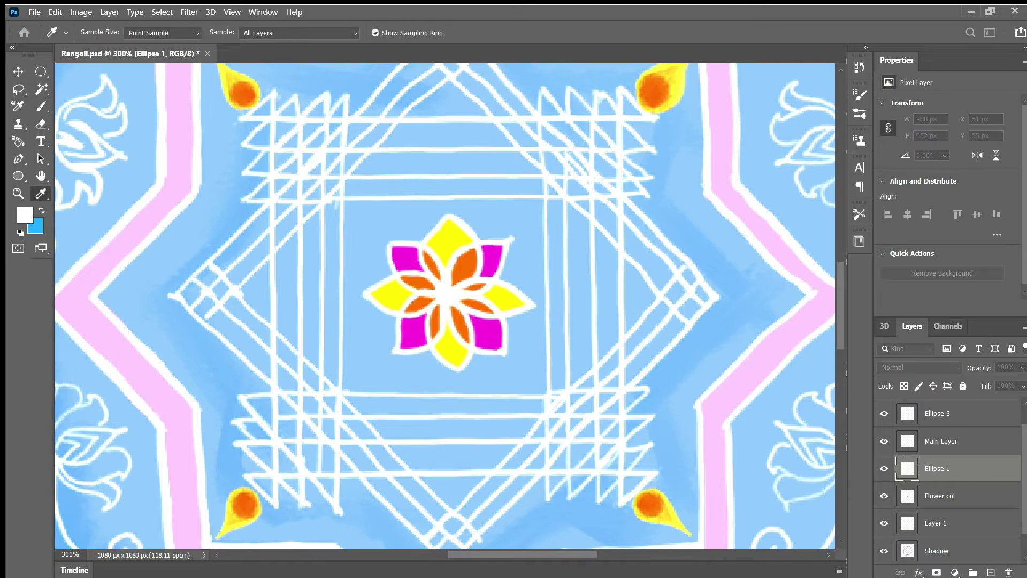
key("Return")
left_click_drag(448, 293, 445, 294)
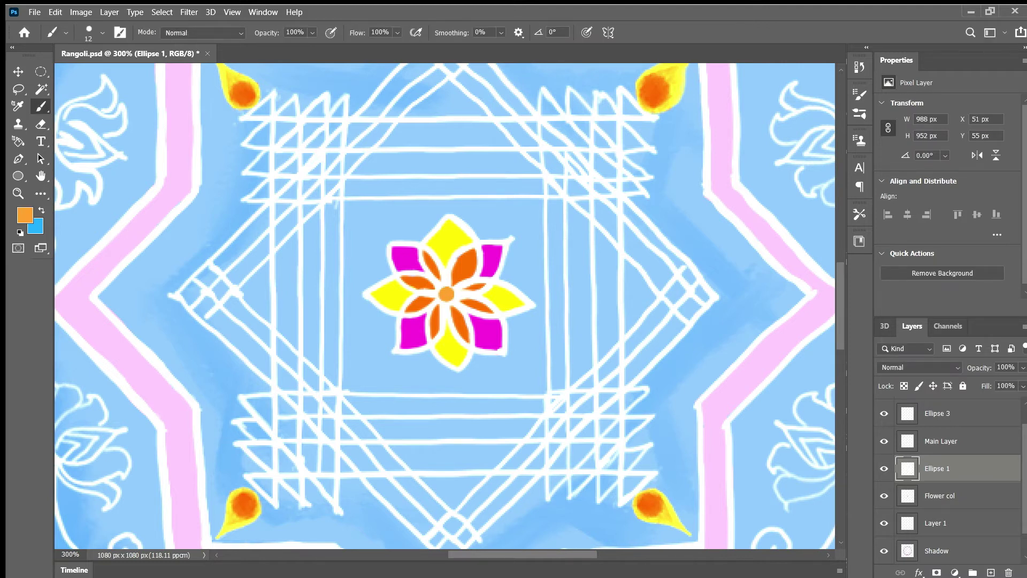
Save the document with the coloured central flower and zoom out to review it
key("ctrl+s")
key("ctrl+minus")
key("ctrl+minus")
key("ctrl+minus")
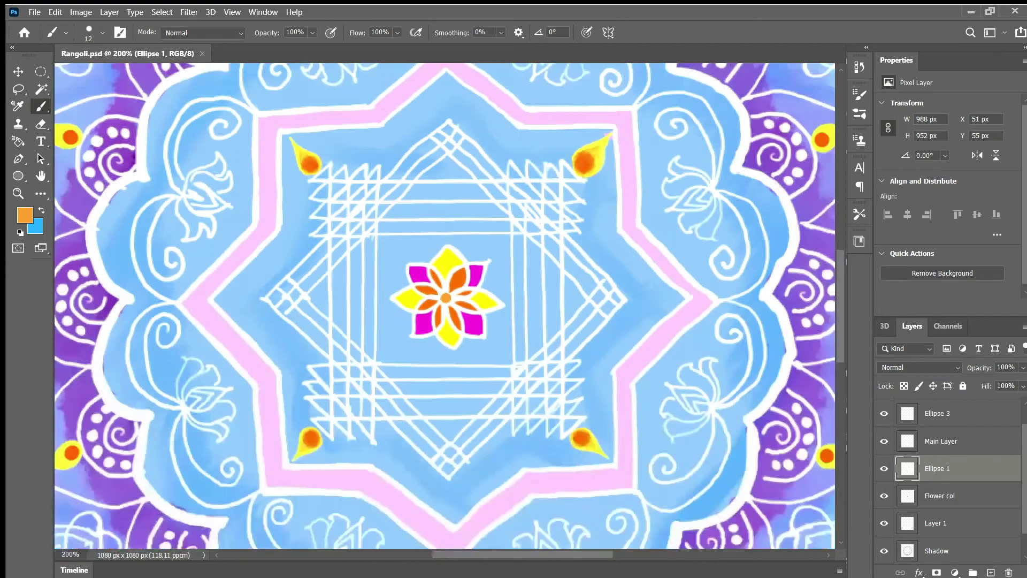
Reduce the brush to 7 px, sample white and touch up the lattice line near its lower-left corner on Ellipse 1
key("ctrl+plus")
key("ctrl+plus")
key("bracketleft")
key("bracketleft")
key("bracketleft")
key("bracketleft")
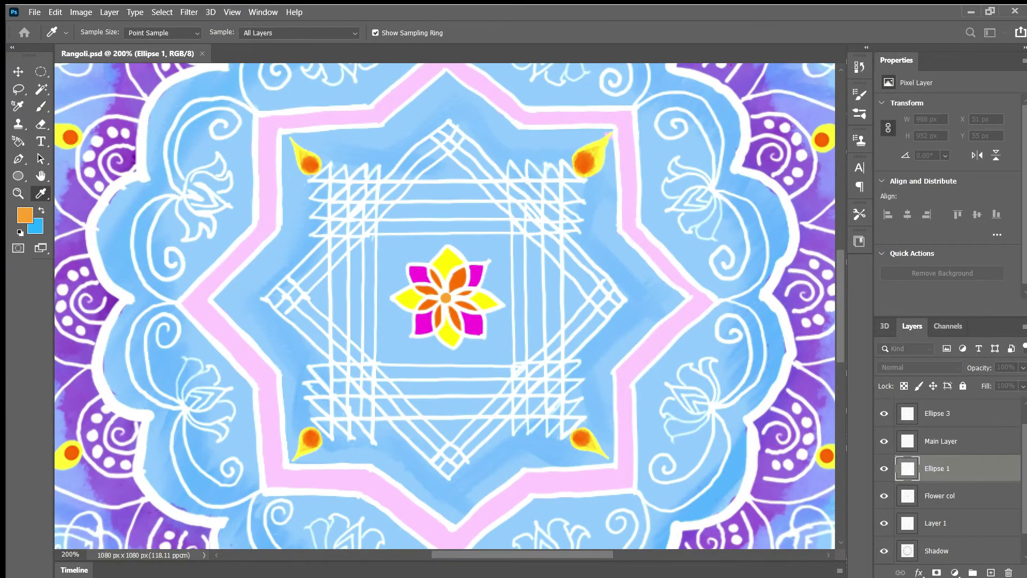
left_click(351, 413, "alt")
left_click(350, 411)
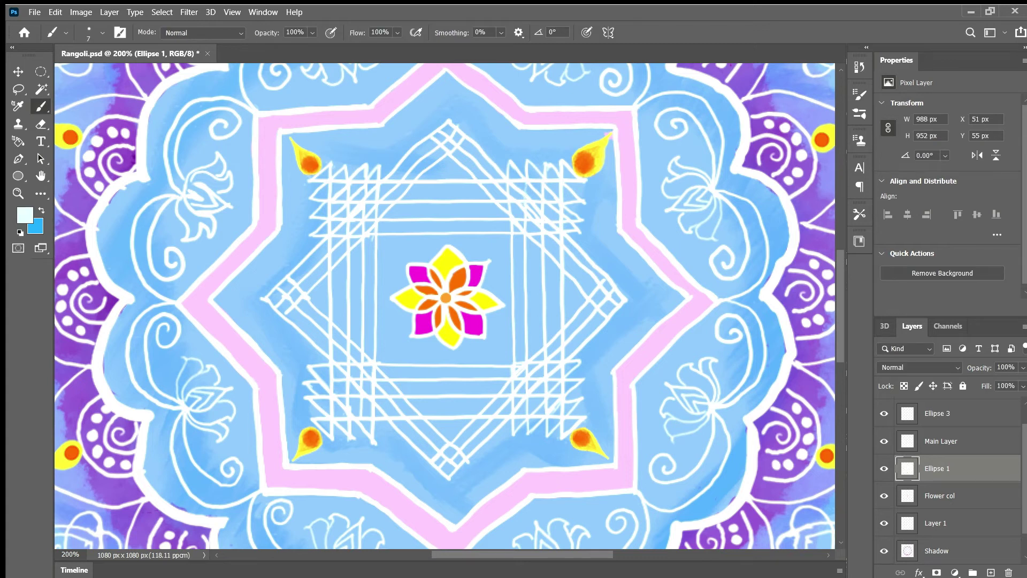
Clean up the white lattice lines on Ellipse 1, alternating a 14 px eraser with a 10 px white brush
key("bracketright")
key("bracketright")
key("bracketright")
key("e")
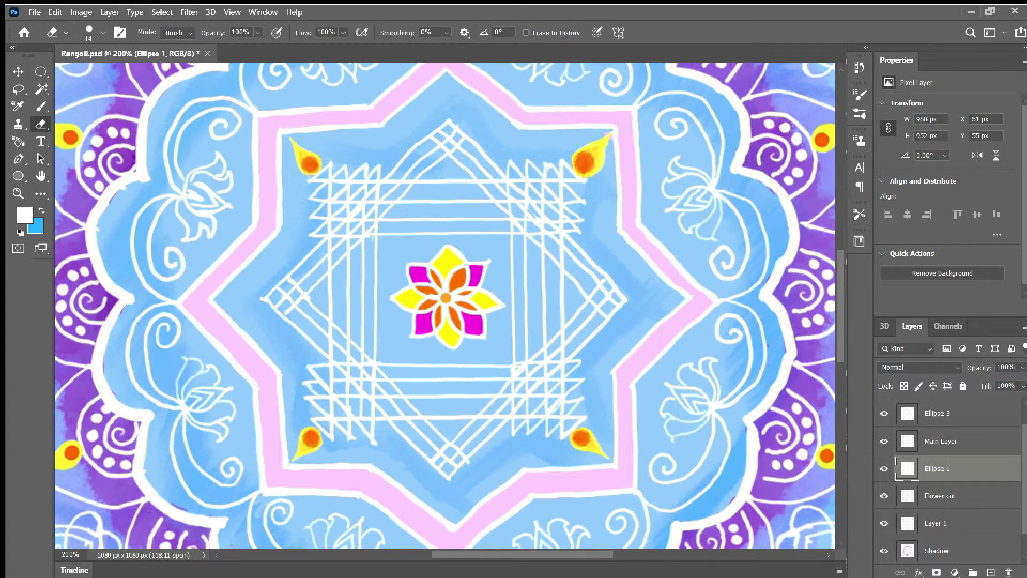
key("b")
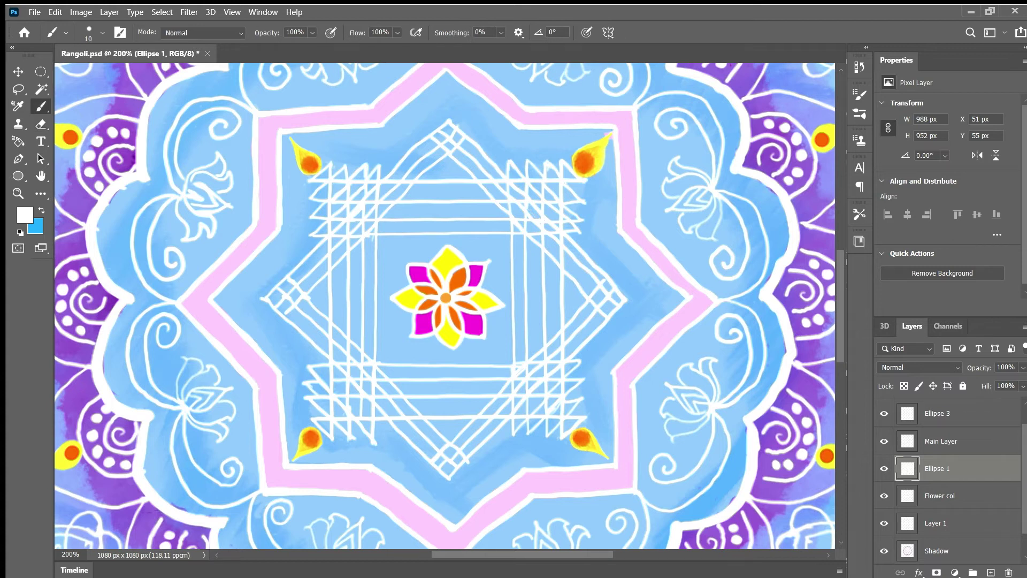
key("e")
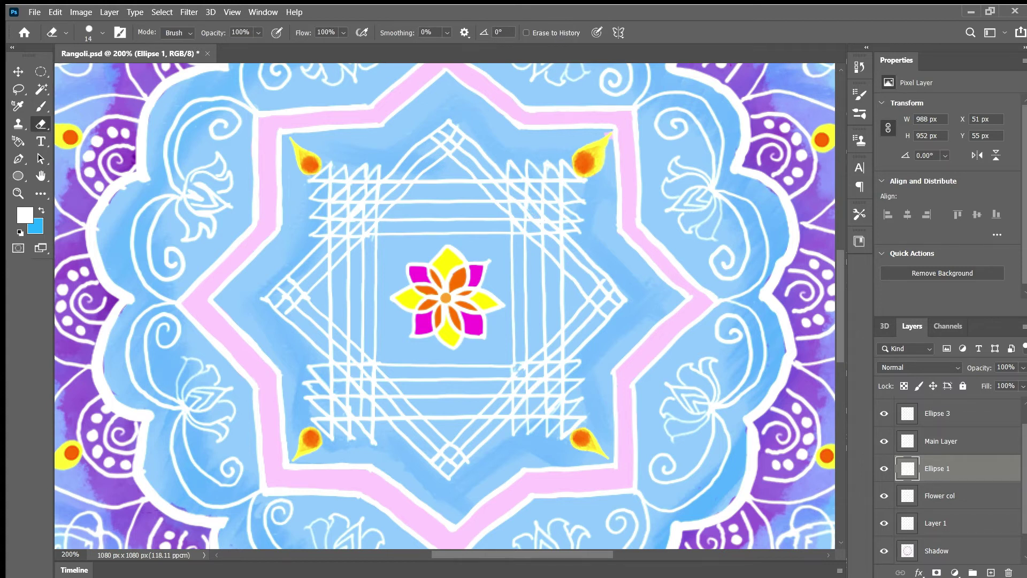
key("b")
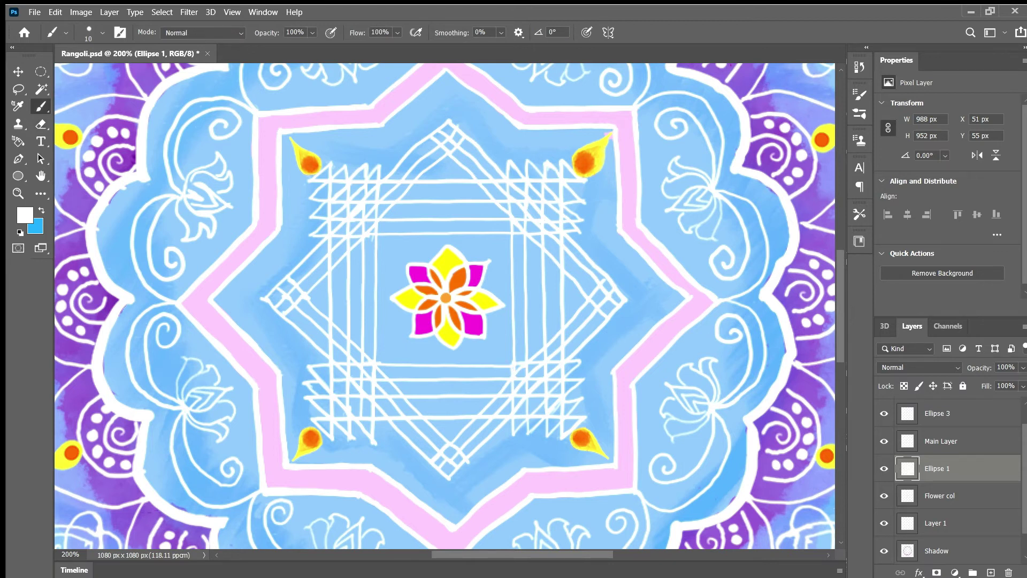
key("e")
key("b")
key("e")
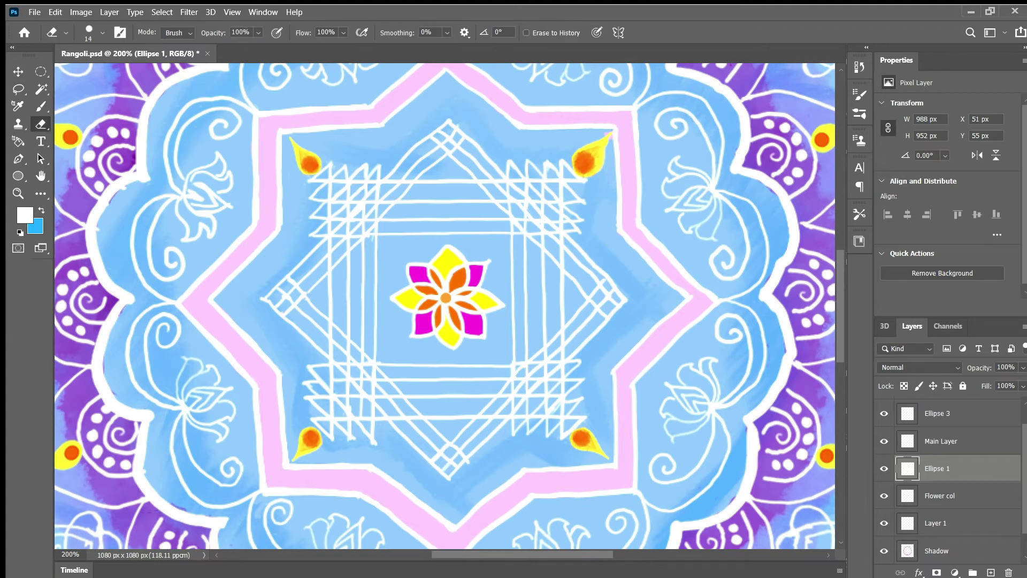
key("b")
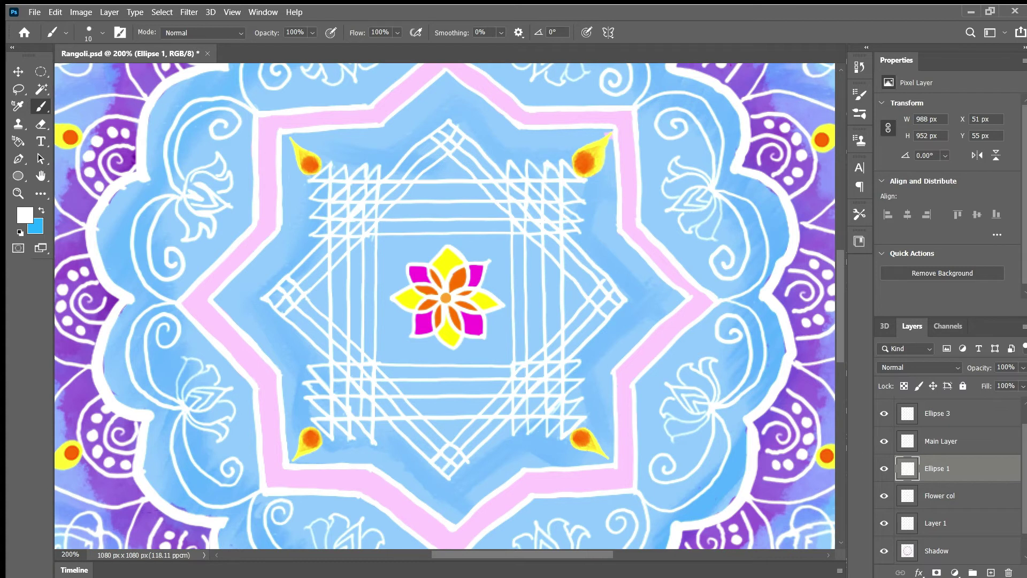
key("e")
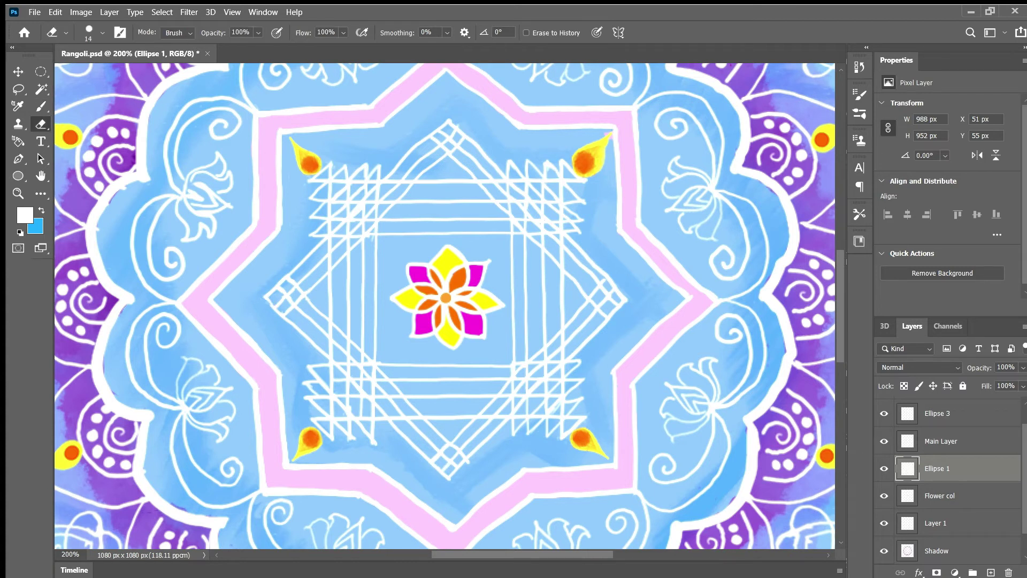
key("b")
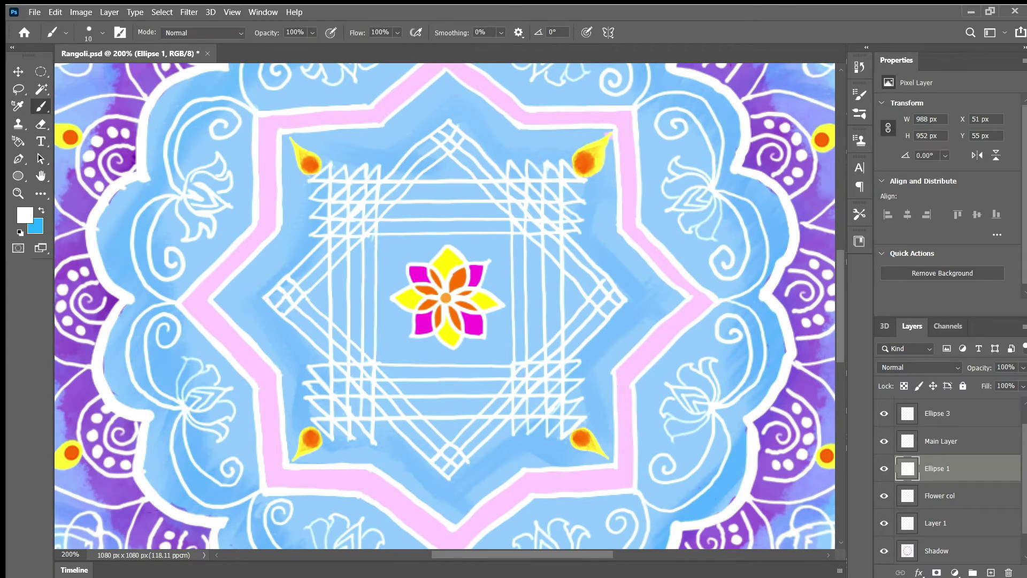
Save the document and review the whole rangoli
key("ctrl+s")
key("ctrl+minus")
key("ctrl+minus")
key("ctrl+plus")
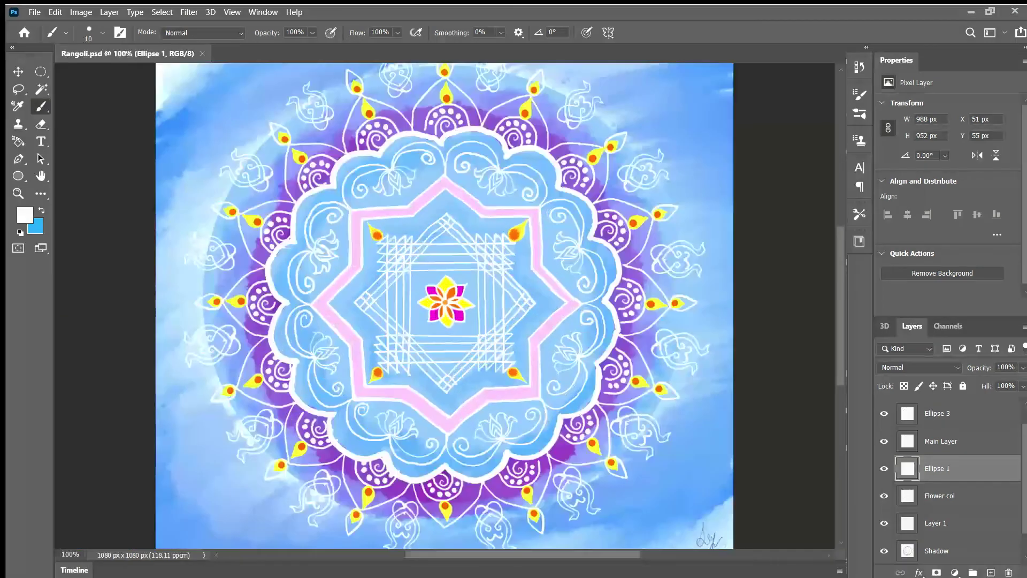
Sample orange and draw a filled ellipse about 11 by 12 px just below the lattice's lower tip
key("ctrl+plus")
key("i")
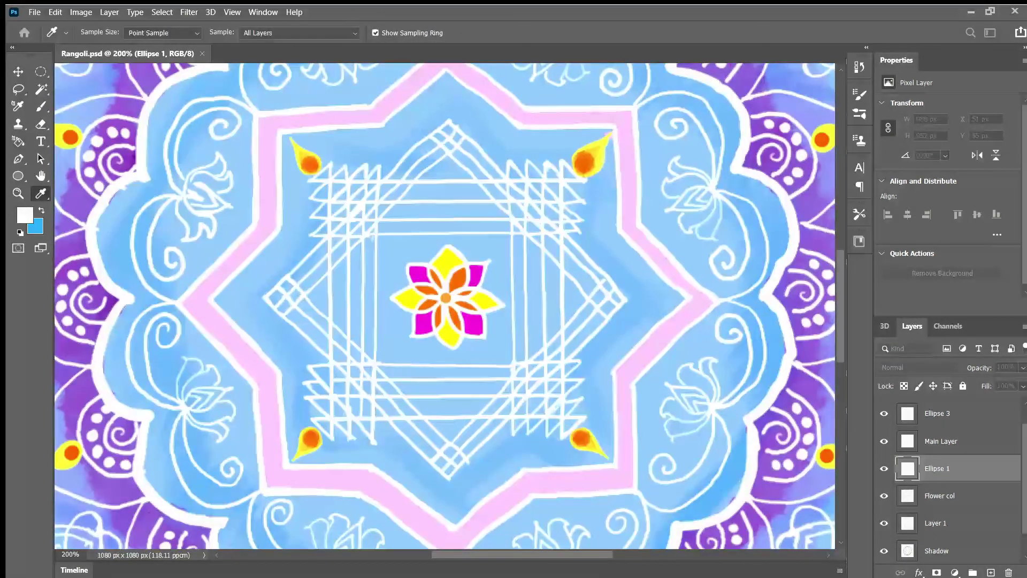
key("b")
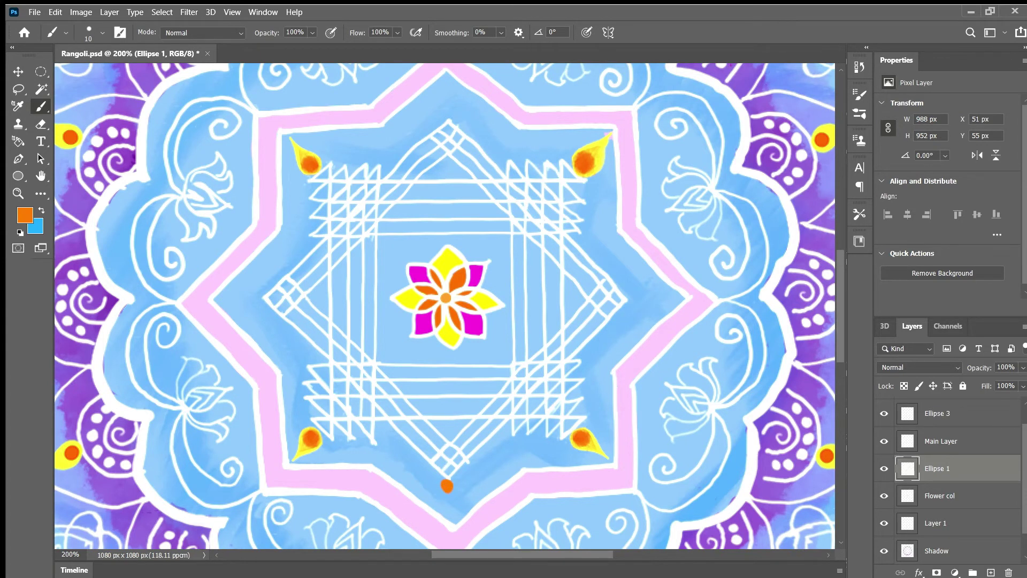
key("u")
left_click_drag(440, 485, 452, 497)
key("v")
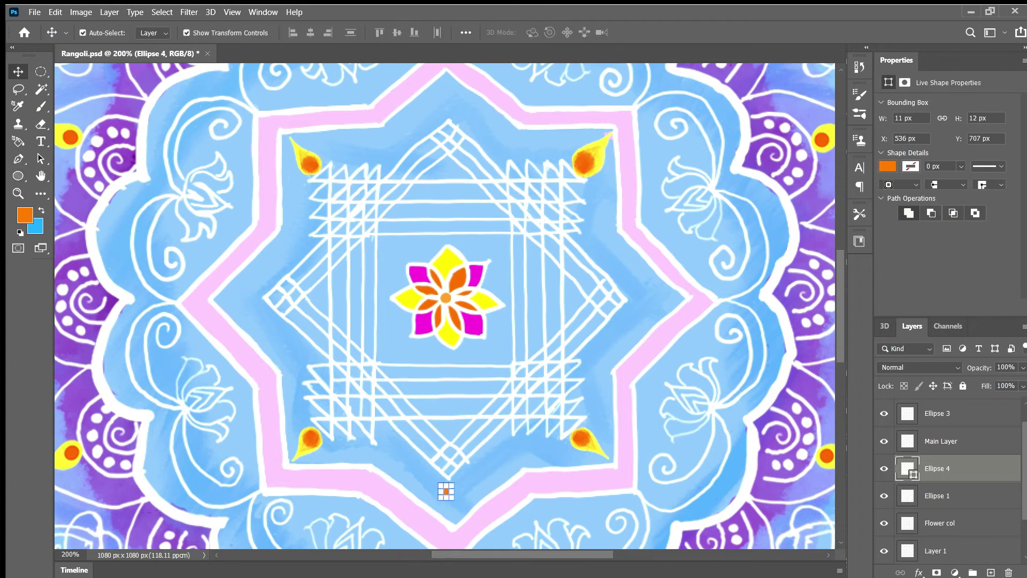
Move the orange ellipse to about X 539 px, Y 706 px, in line with the lattice's lower tip
left_click(446, 298)
left_click(449, 489)
key("Left")
left_click(476, 498)
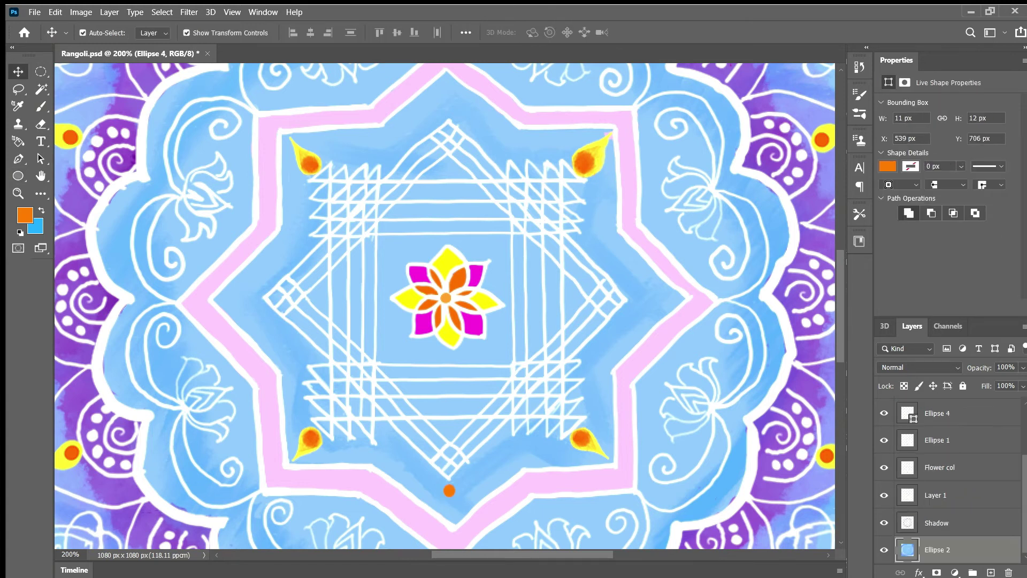
key("ctrl+minus")
left_click(447, 397)
key("ctrl+plus")
Try to duplicate the lower orange dot and shift the copy toward the lattice's left tip
left_click_drag(449, 486, 381, 303, "alt")
key("Left")
key("Left")
key("Left")
key("Left")
key("Left")
key("Left")
key("Left")
key("Left")
key("Left")
key("Left")
key("Left")
key("Left")
key("Left")
key("Left")
key("Left")
key("Left")
key("Left")
key("Left")
key("Left")
key("Left")
key("ctrl+z")
left_click(394, 326)
Draw a small filled orange ellipse just outside the lattice's left tip
key("m")
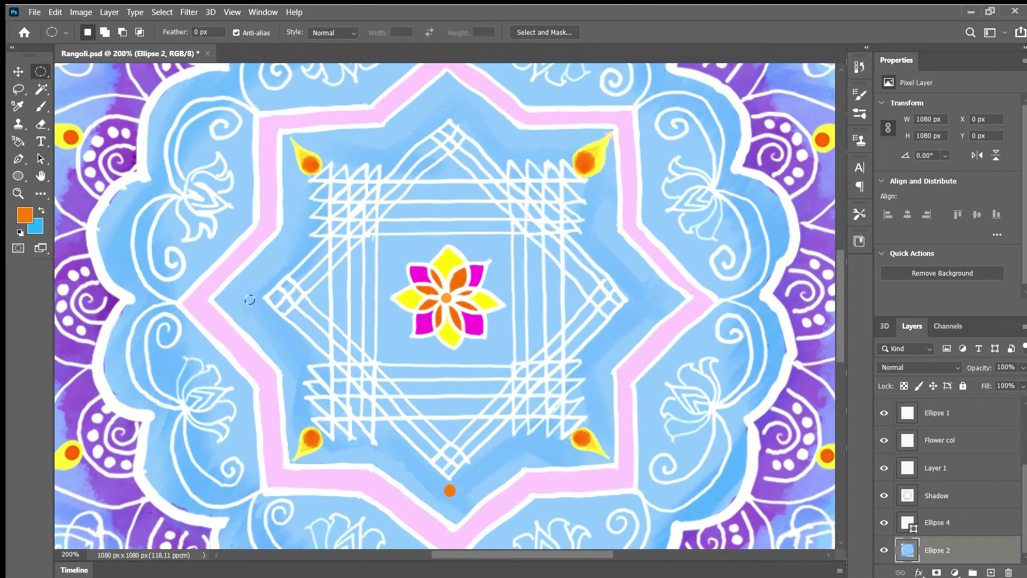
key("u")
left_click_drag(651, 204, 659, 224)
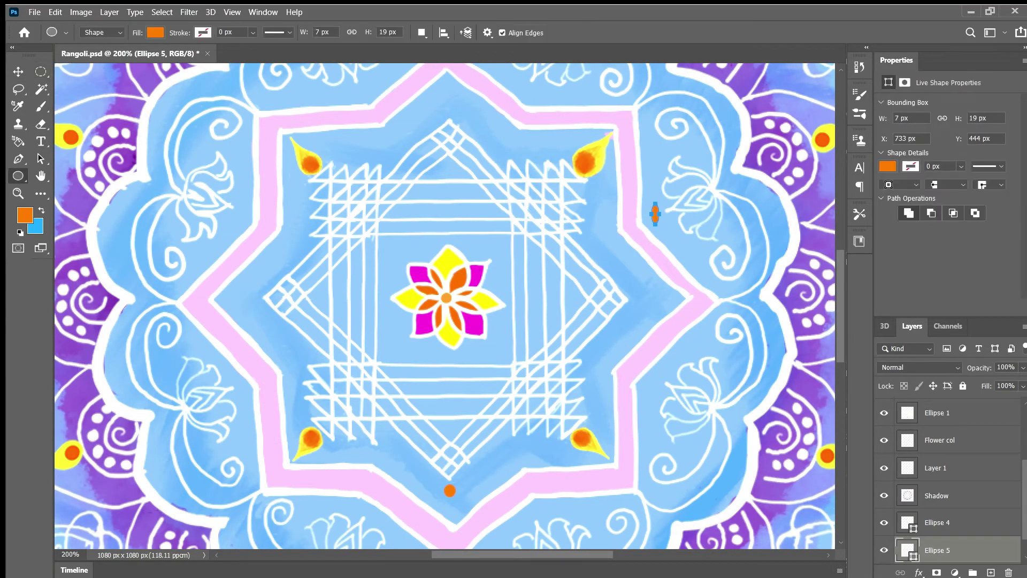
key("ctrl+z")
mouse_move(246, 295)
left_mouse_down()
mouse_move(263, 306)
mouse_move(252, 298)
left_mouse_up()
key("v")
key("Return")
Scale the lower orange dot to about 104.55%
left_click(450, 490)
left_click_drag(456, 490, 457, 490)
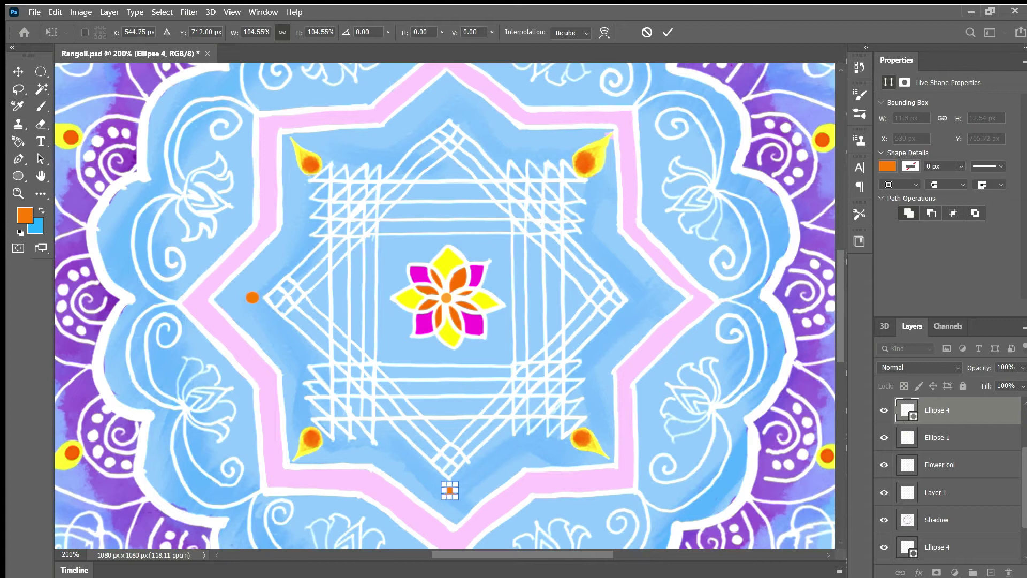
left_click(479, 481)
left_click(450, 490)
Scale the left orange dot to about 114.29%, shift it slightly outward and nudge the lower dot into line
left_click(252, 298)
mouse_move(259, 304)
left_mouse_down()
mouse_move(246, 298)
mouse_move(278, 326)
mouse_move(255, 307)
left_mouse_up()
left_click(257, 326)
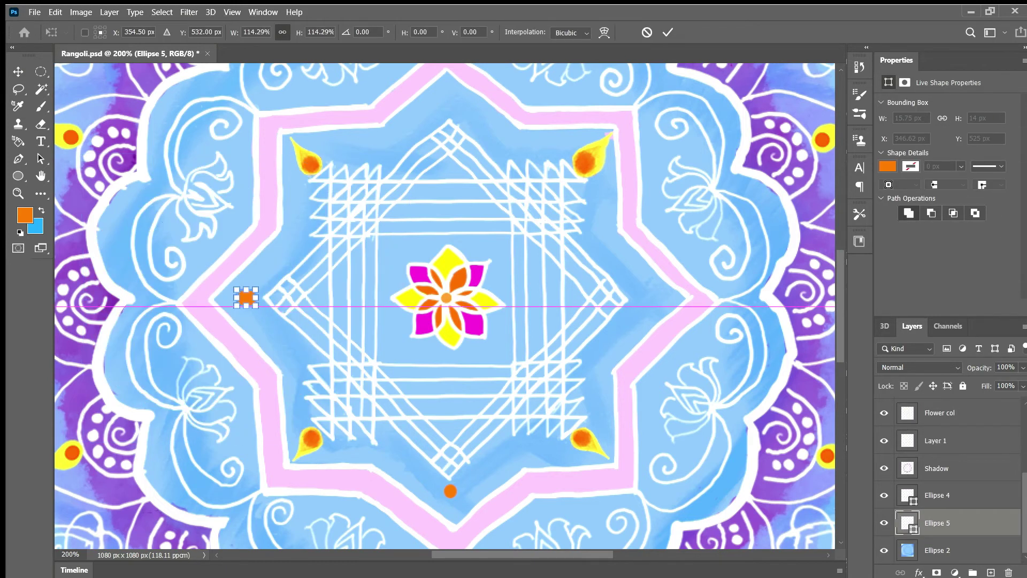
key("Return")
left_click(449, 490)
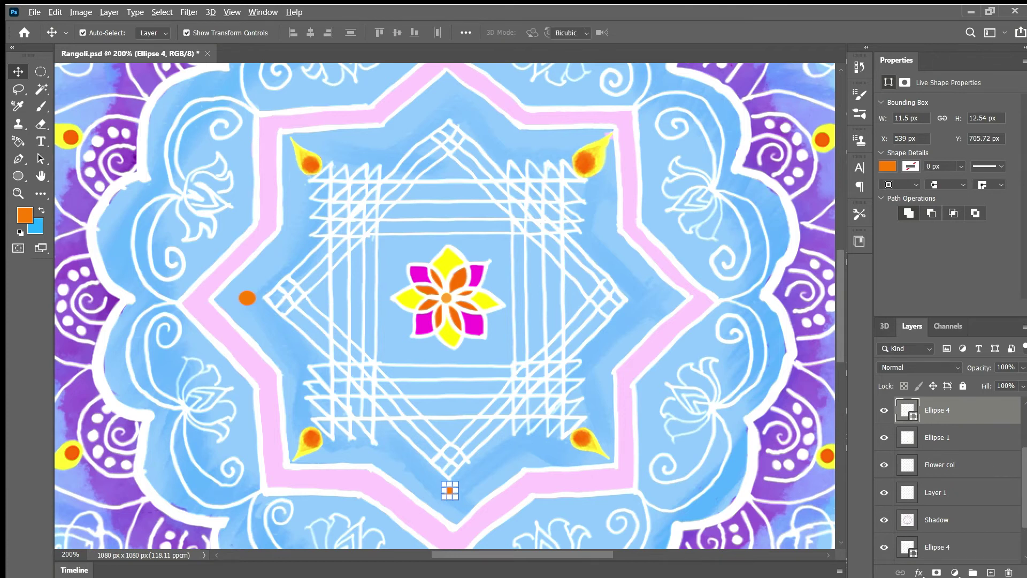
left_click_drag(449, 490, 449, 491)
left_click(417, 484)
Copy and paste the left orange dot and move the copy just above the star band's top point
left_click(247, 298)
key("ctrl+c")
left_click(256, 324)
key("ctrl+v")
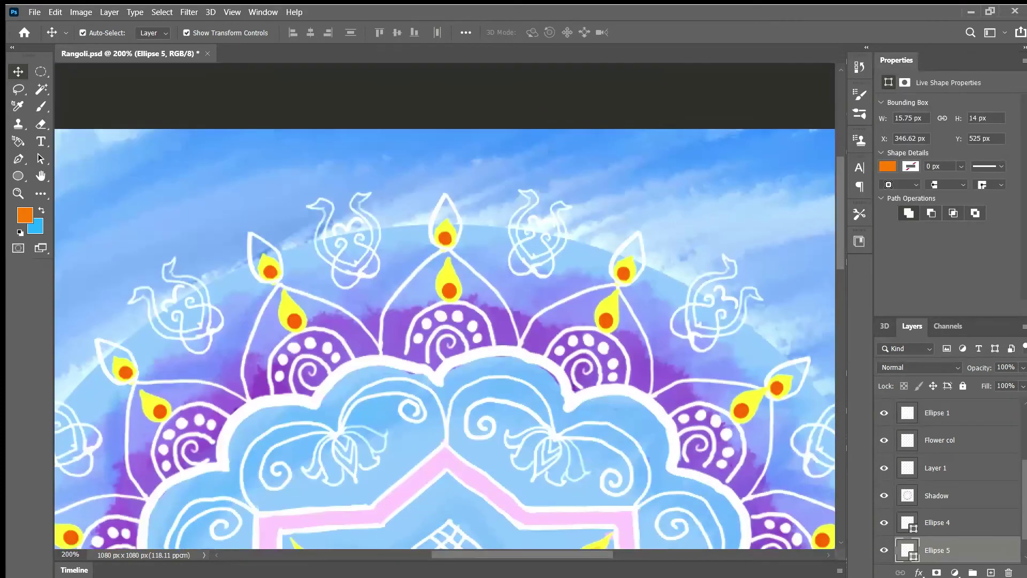
key("ctrl+v")
key("Down")
key("Down")
key("Down")
key("Down")
key("Down")
key("Down")
key("Down")
key("Down")
key("Down")
key("Down")
key("Down")
key("Down")
key("Down")
key("Down")
key("Down")
key("Down")
key("Down")
key("Down")
key("Down")
key("Down")
left_click_drag(443, 394, 442, 417)
Move the copied dot's Ellipse 5 layer to the top of the layer stack
scroll(950, 480, "down", 1)
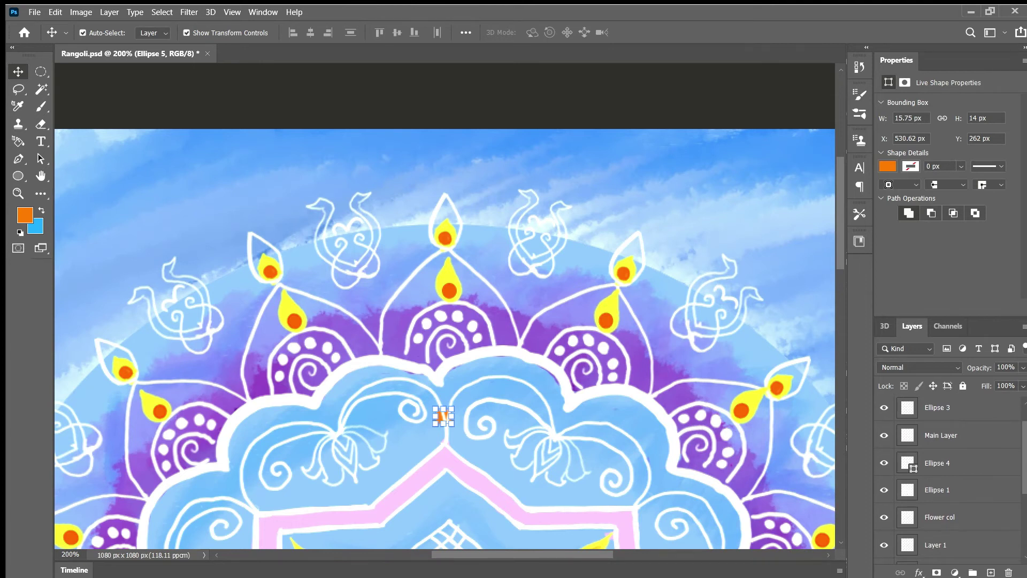
scroll(950, 480, "down", 3)
left_click_drag(950, 531, 950, 398)
scroll(445, 339, "down", 1)
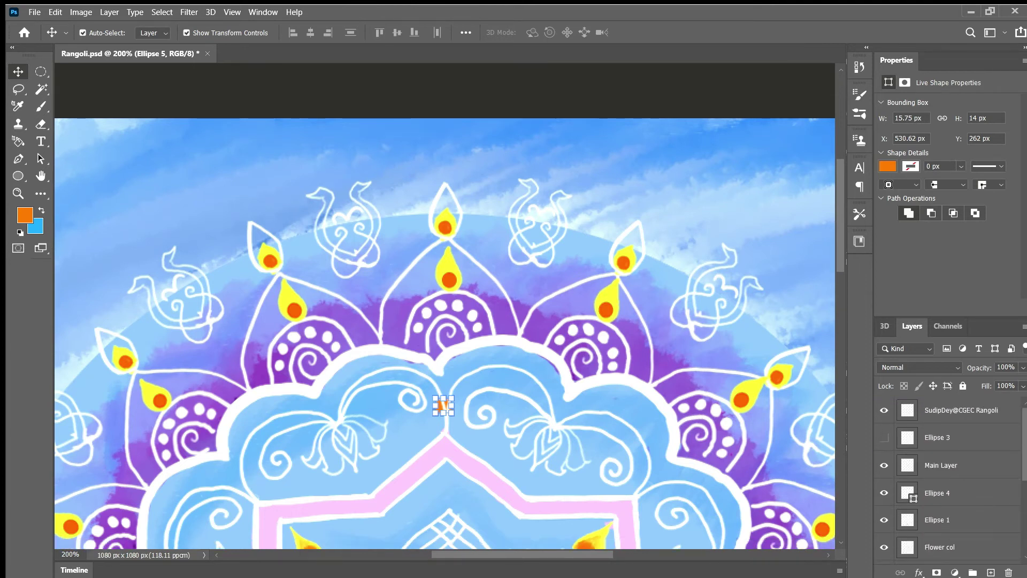
scroll(950, 480, "down", 4)
scroll(444, 305, "down", 10)
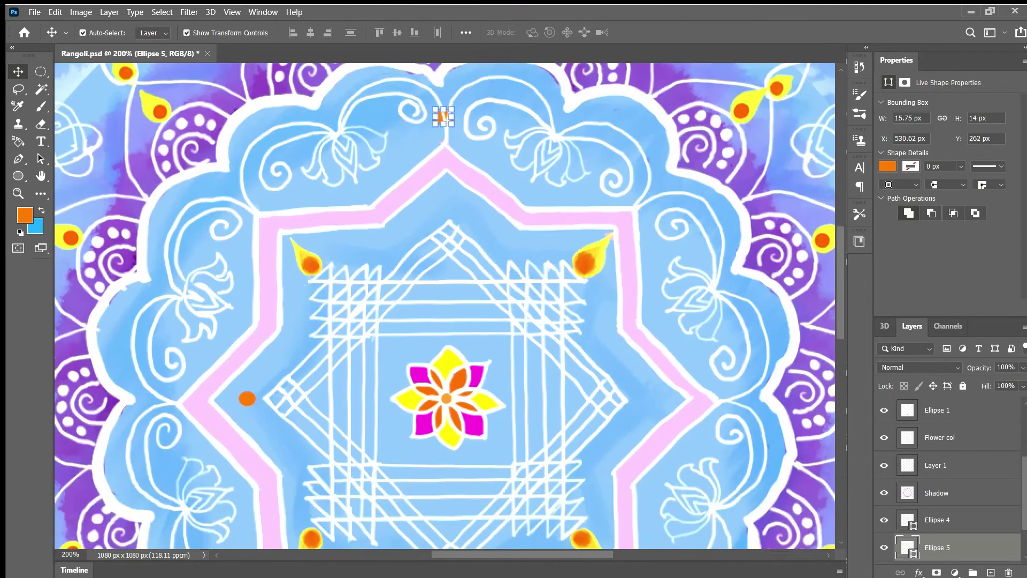
key("ctrl+j")
scroll(444, 305, "up", 3)
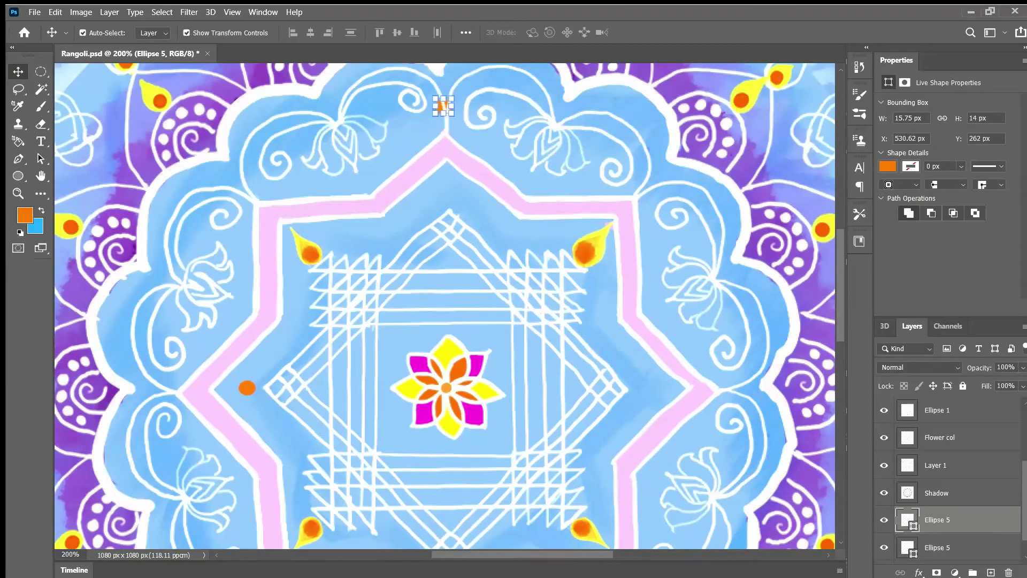
left_click_drag(950, 519, 950, 398)
scroll(950, 480, "up", 3)
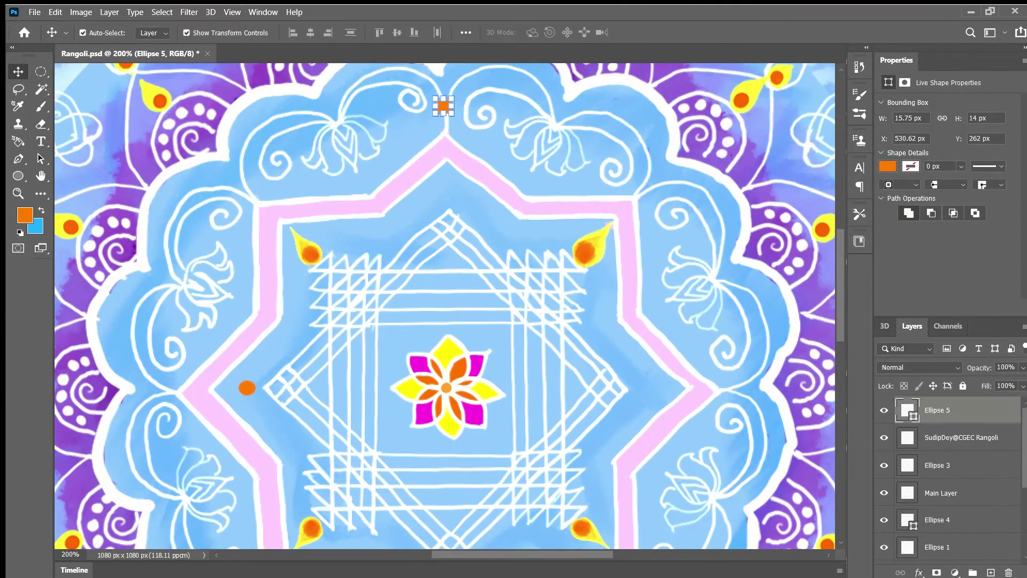
Place the copied orange dot just above the lattice's upper tip, inside the star band
left_click_drag(443, 105, 449, 197)
left_click(481, 199)
left_click(481, 199)
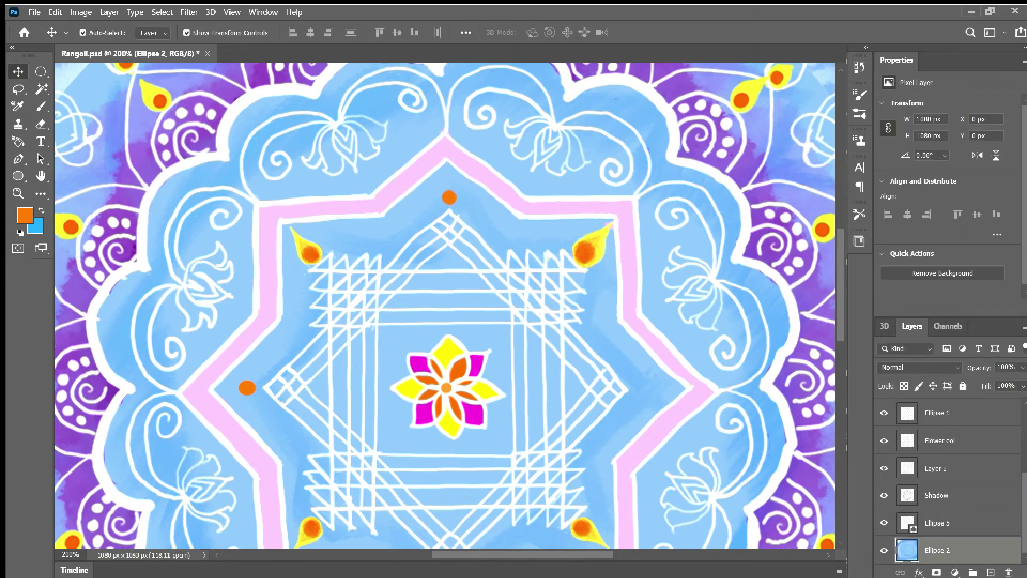
Copy and paste the upper orange dot and place the copy just outside the lattice's right tip
scroll(950, 480, "up", 4)
left_click(950, 436)
left_click(950, 410)
key("ctrl+c")
key("ctrl+v")
left_click_drag(445, 306, 642, 389)
left_click(666, 389)
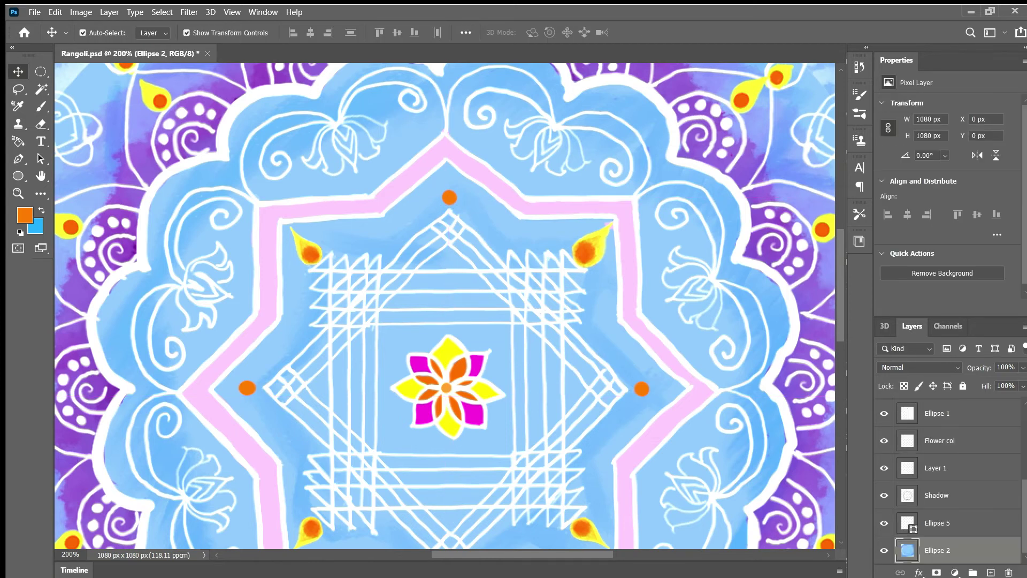
Save the document with the four orange dots around the lattice
key("ctrl+minus")
key("ctrl+minus")
key("ctrl+s")
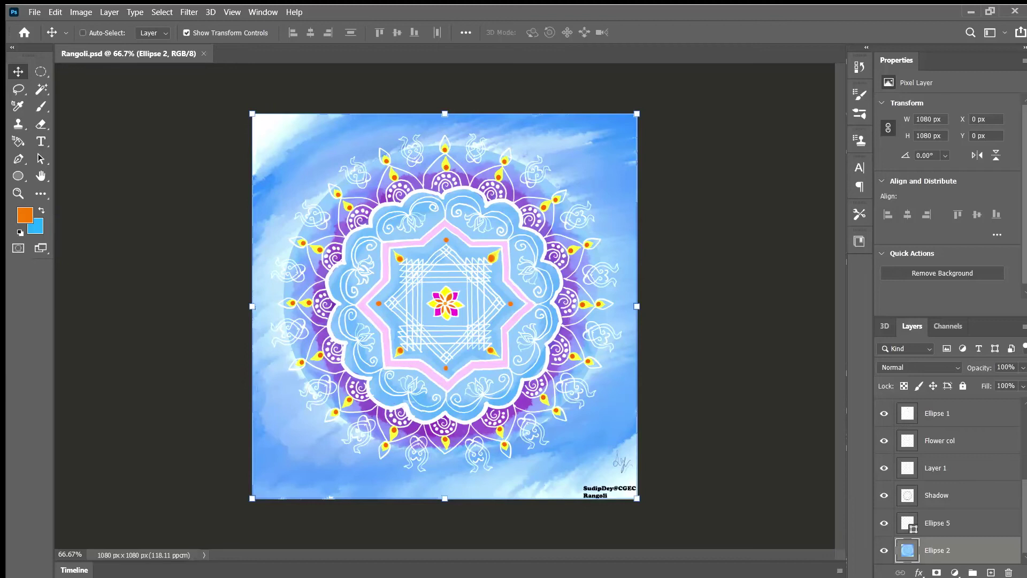
Create a new layer named Red and paint red lines along the outer left edges of the pink star band
key("ctrl+n")
key("Return")
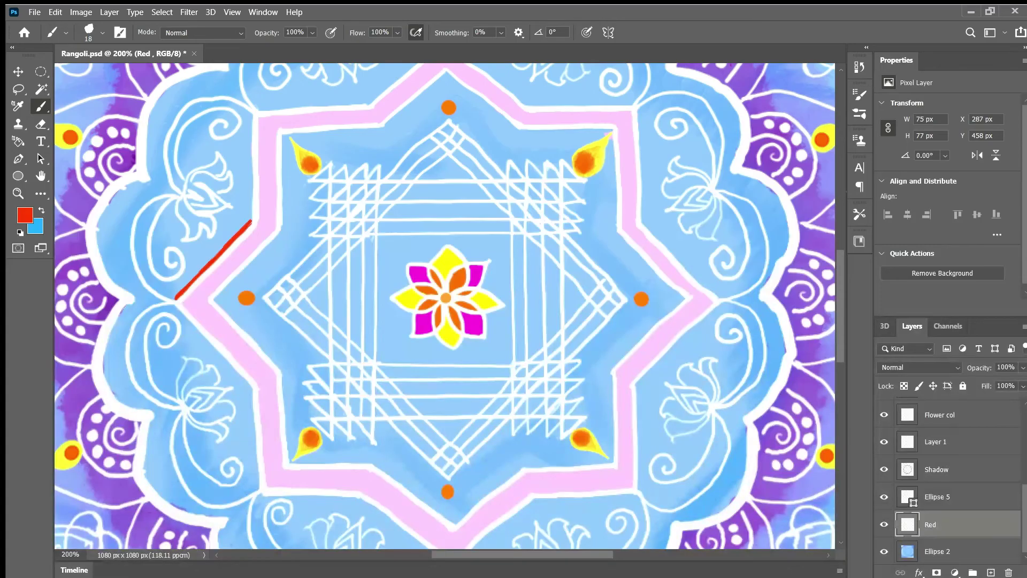
mouse_move(173, 303)
left_mouse_down()
mouse_move(251, 390)
mouse_move(257, 489)
left_mouse_up()
key("e")
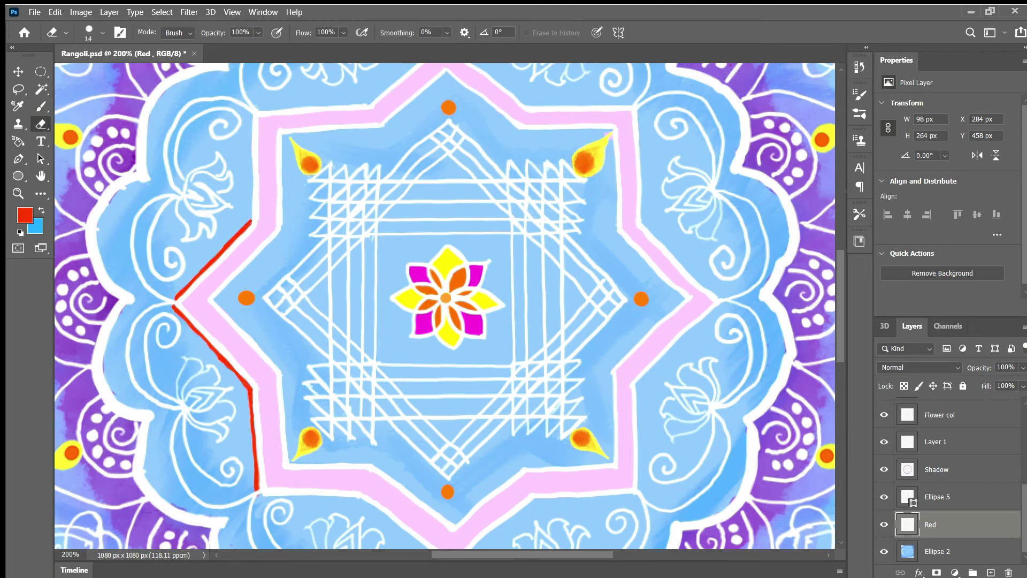
Look through the layer stack to locate the layers holding the orange dots
left_click(940, 415)
left_click(937, 469)
left_click(938, 497)
left_click(931, 524)
scroll(947, 482, "up", 1)
key("alt+bracketright")
key("alt+bracketright")
key("alt+bracketright")
key("alt+bracketright")
key("alt+bracketright")
key("alt+bracketright")
key("alt+bracketright")
key("alt+bracketright")
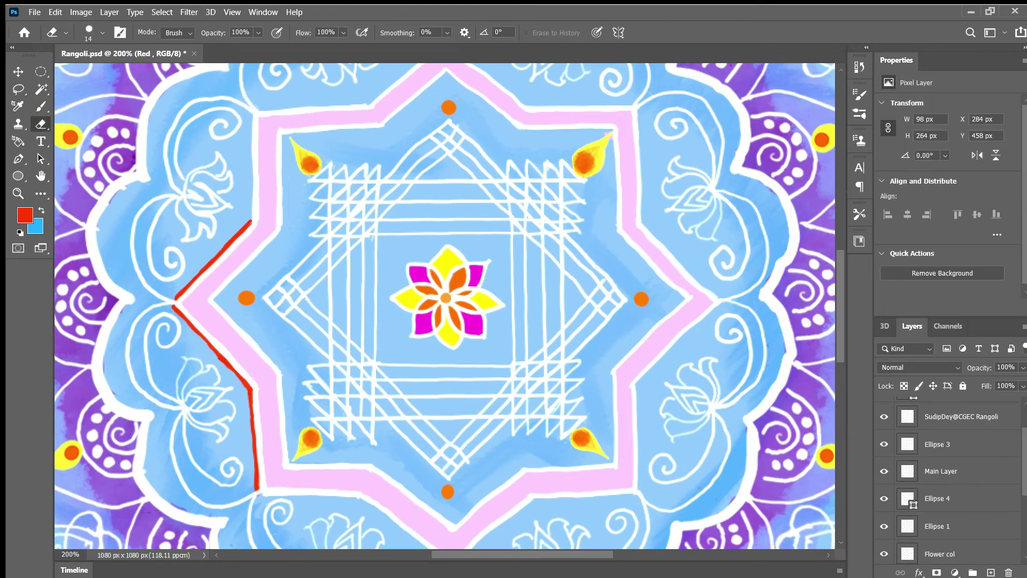
scroll(947, 482, "up", 3)
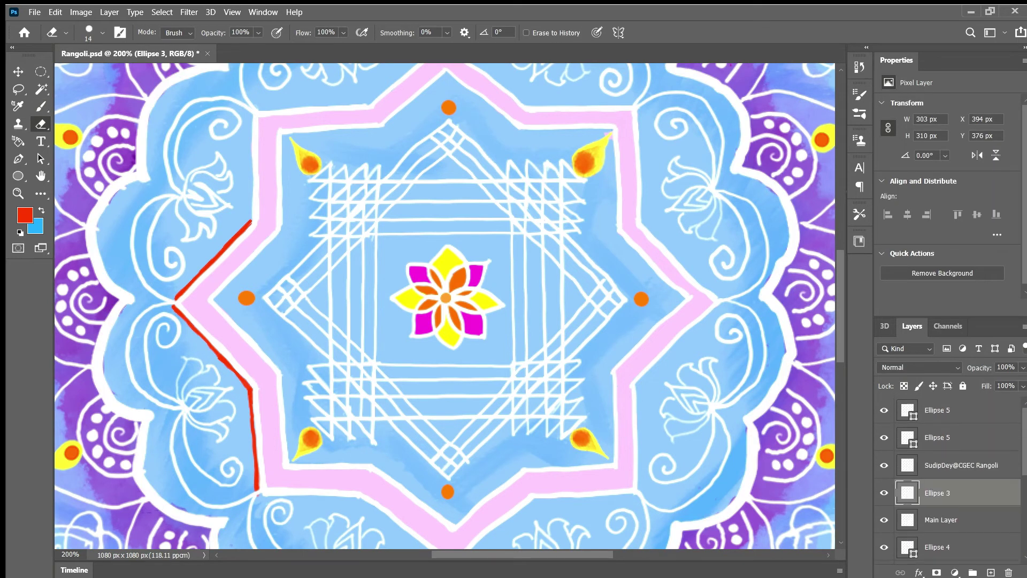
Select the Ellipse 4 and Ellipse 5 dot layers and merge them into one shape layer
left_click(940, 437)
left_click(940, 410, "ctrl")
scroll(946, 471, "down", 6)
left_click(937, 497)
key("Delete")
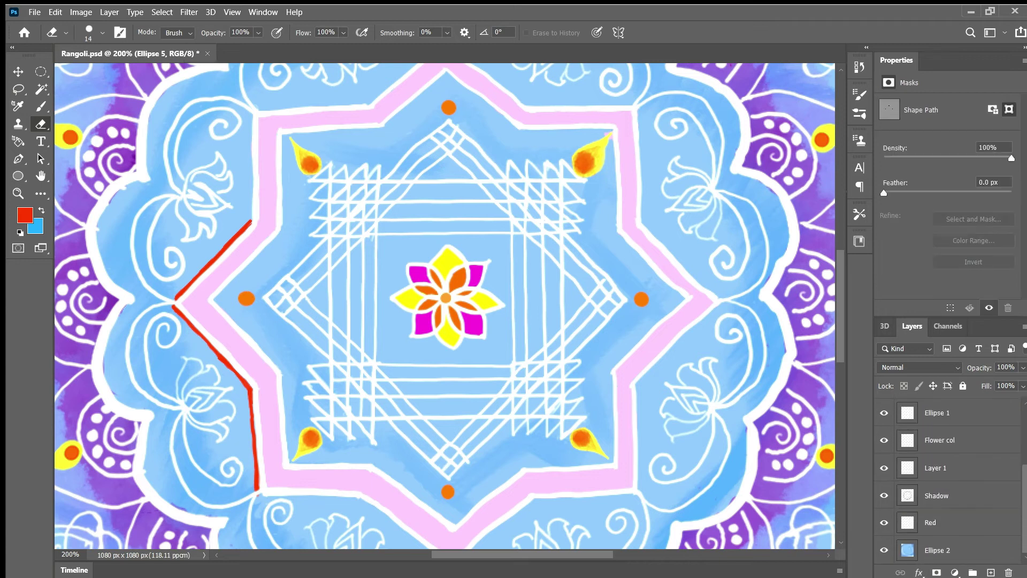
Check the contents of Main Layer by hiding and showing it, and select the Ellipse 1 layer
scroll(947, 471, "up", 1)
left_click(884, 412)
left_click(884, 413)
left_click(884, 413)
left_click(884, 412)
left_click(937, 440)
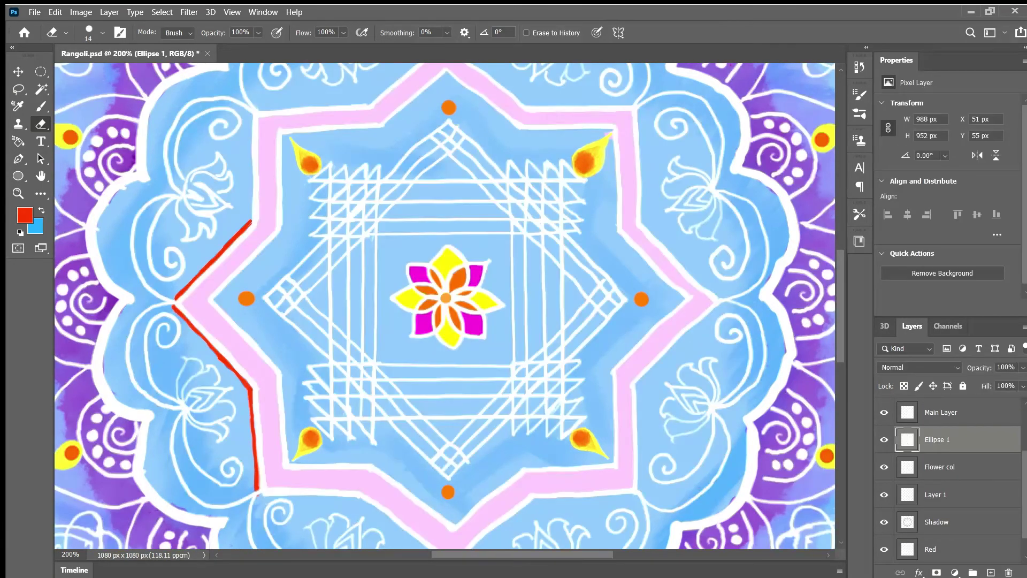
On the Red layer, extend the red outline along the horizontal edge at the star band's lower-left corner
left_click_drag(260, 496, 274, 498)
key("b")
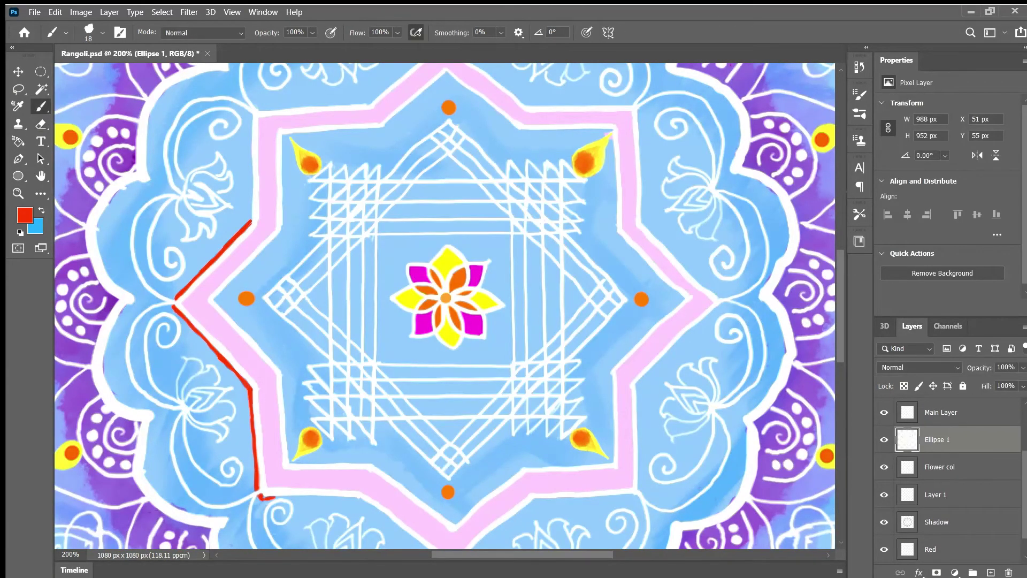
left_click(931, 549)
left_click_drag(271, 498, 334, 499)
Hide the blue Ellipse 2 layer and erase part of the stray blue paint above the star's upper-right edge on the Ellipse 1 layer
scroll(931, 535, "down", 1)
left_click(884, 549)
left_click(884, 413)
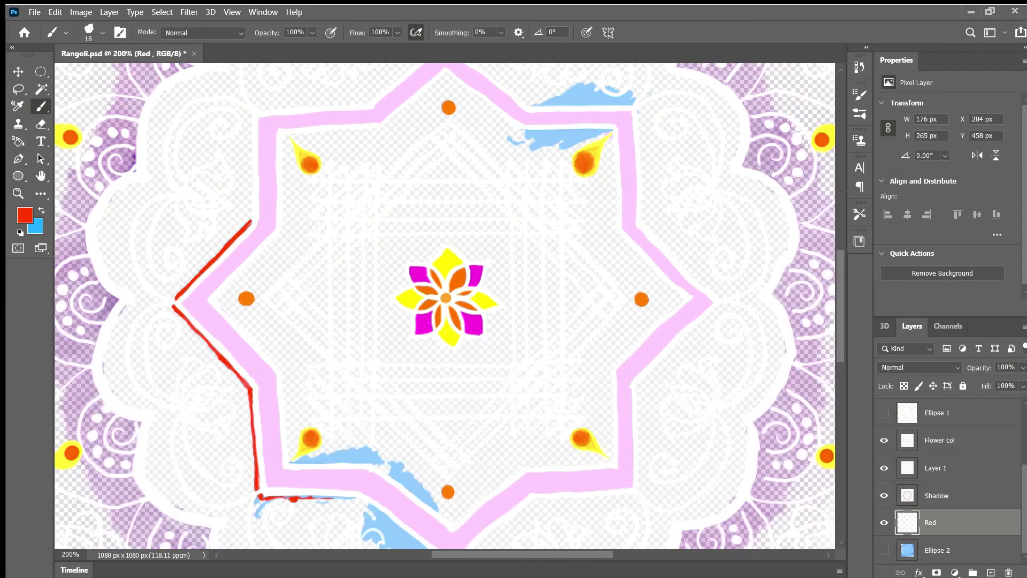
left_click(884, 413)
left_click(937, 413)
key("e")
scroll(372, 363, "down", 3)
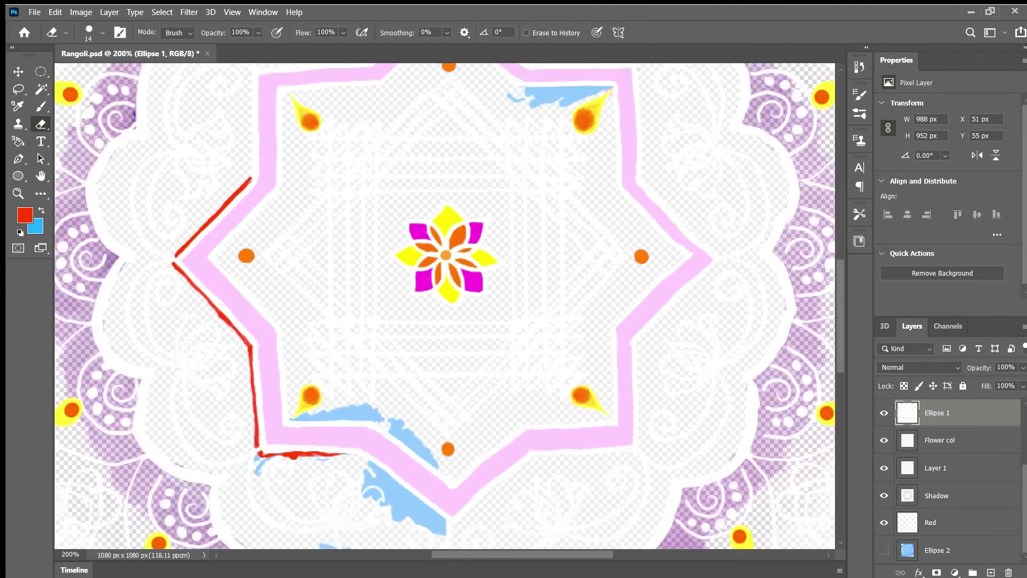
left_click_drag(375, 364, 444, 421)
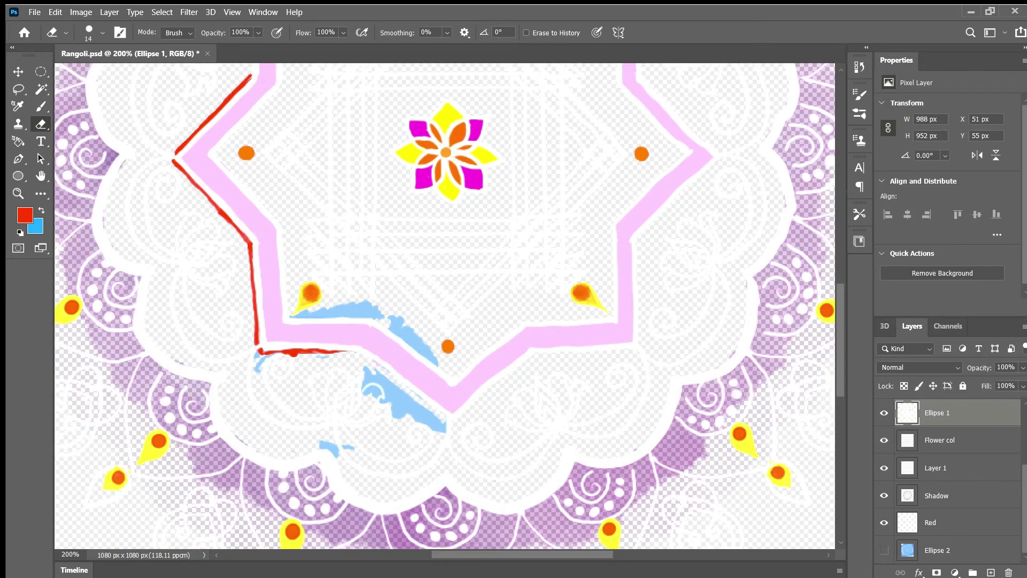
scroll(444, 305, "up", 5)
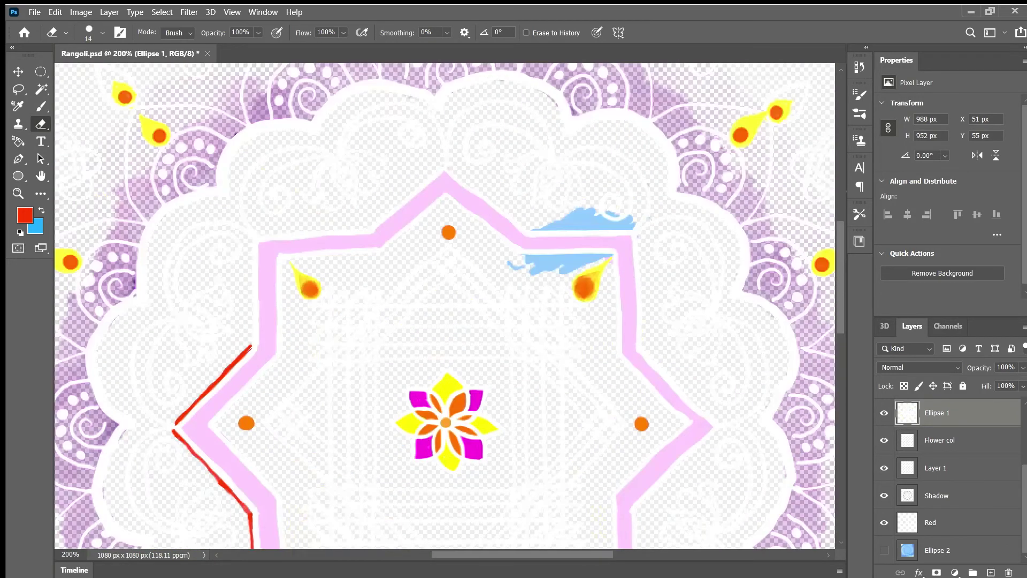
mouse_move(632, 225)
left_mouse_down()
mouse_move(542, 226)
mouse_move(552, 229)
left_mouse_up()
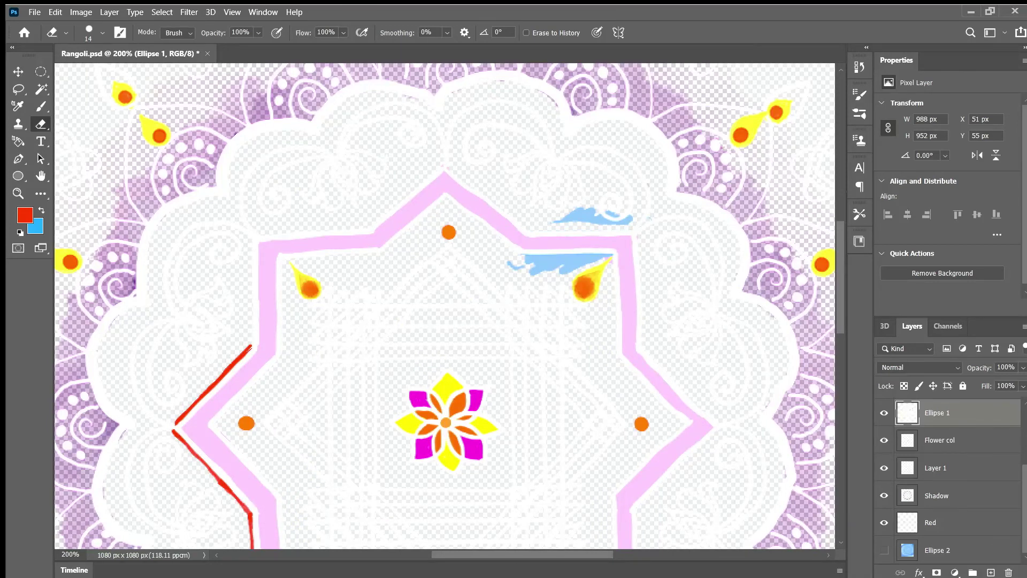
Show the Ellipse 2 layer and paint the red outline on the Red layer from the lower-left corner to the star's bottom tip
left_click(884, 550)
key("b")
left_click(931, 522)
scroll(444, 304, "down", 3)
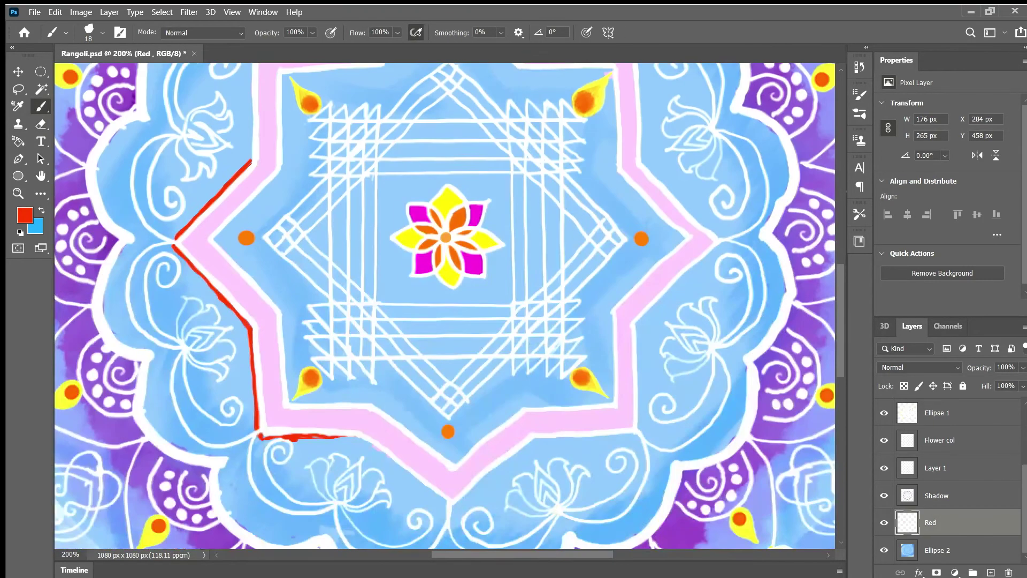
left_click_drag(314, 439, 357, 439)
key("ctrl+z")
mouse_move(356, 439)
left_mouse_down()
mouse_move(443, 506)
mouse_move(357, 438)
left_mouse_up()
key("ctrl+z")
left_click(936, 467)
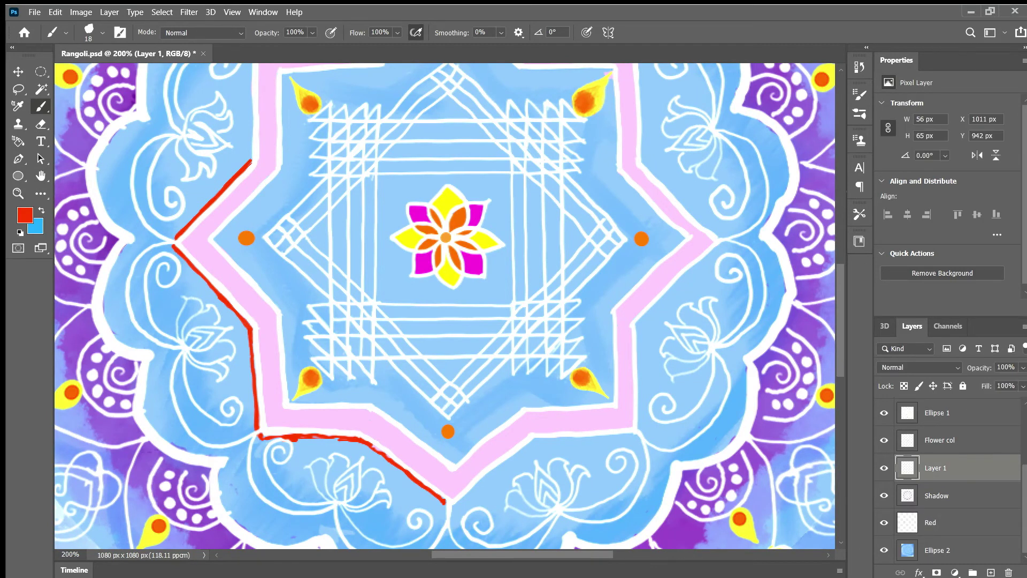
left_click(884, 495)
left_click(884, 495)
left_click(936, 495)
key("e")
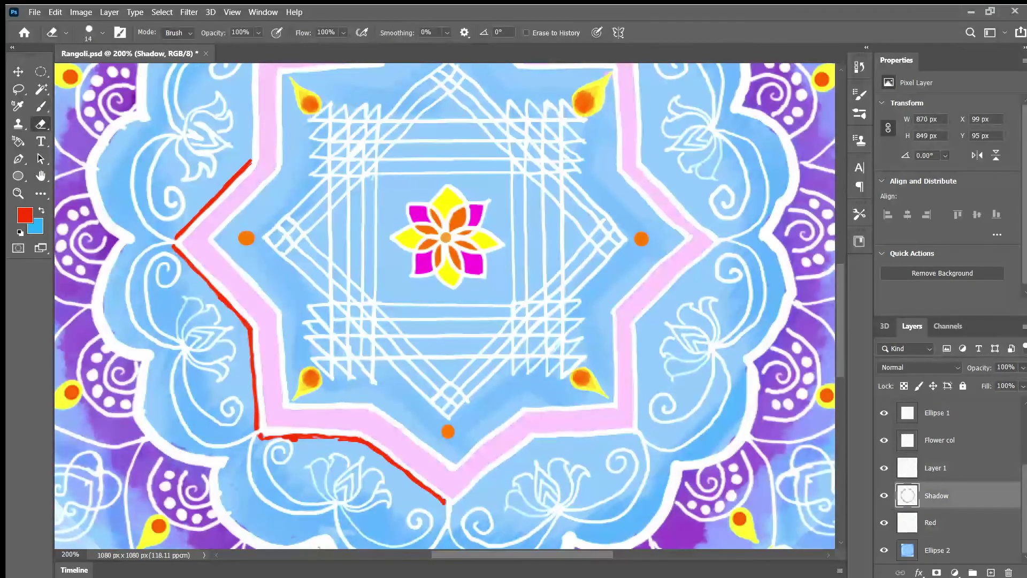
key("b")
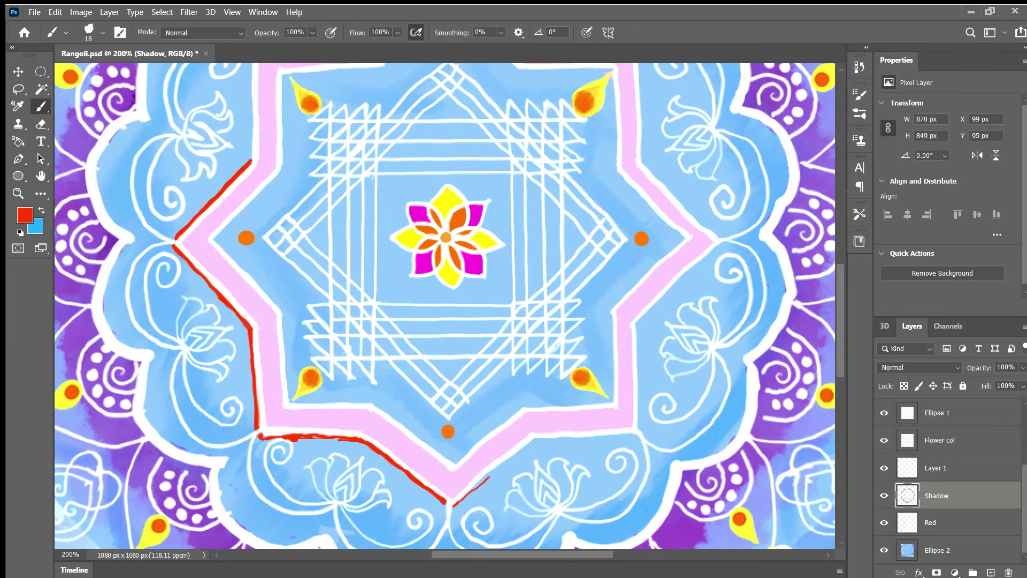
left_click_drag(453, 506, 499, 470)
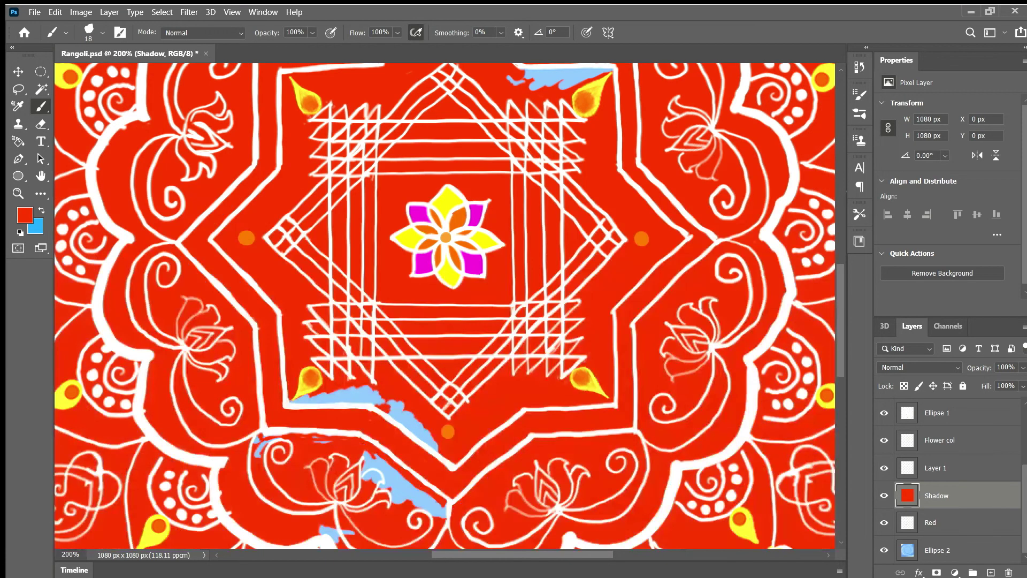
key("ctrl+plus")
key("ctrl+minus")
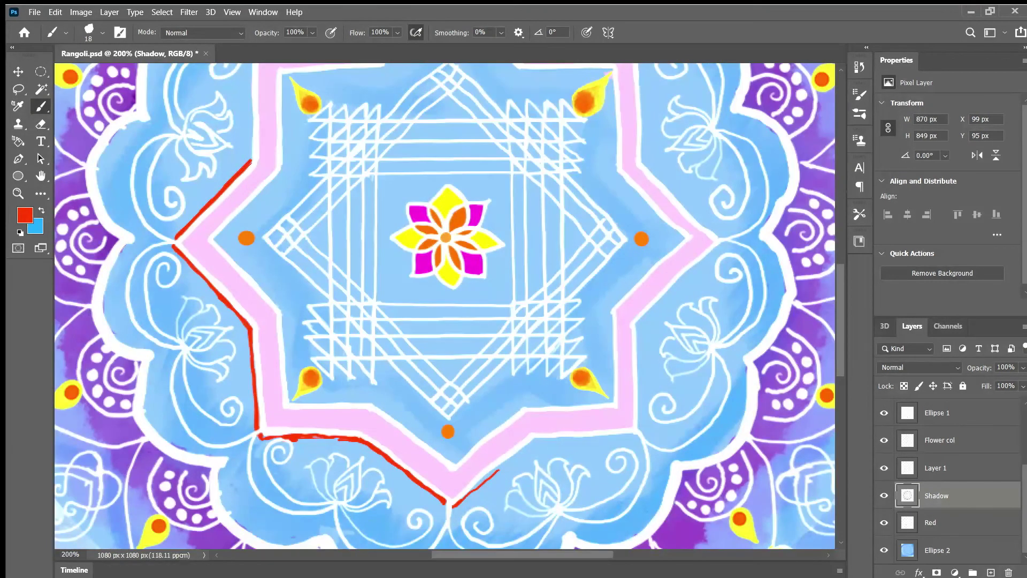
key("e")
left_click_drag(453, 505, 498, 470)
On the Red layer, paint red lines from the star's bottom tip to the lower-right corner and thicken the lower-left horizontal line
key("b")
left_click(931, 523)
left_click_drag(453, 506, 535, 439)
left_click_drag(501, 464, 634, 434)
left_click_drag(306, 438, 340, 440)
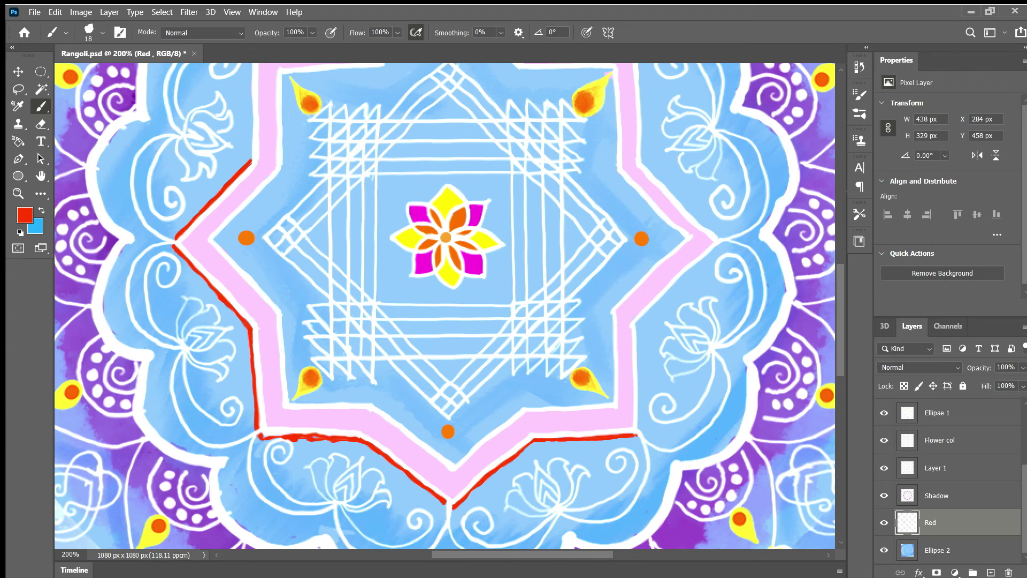
Hide the Ellipse 1 and Ellipse 2 layers and erase the excess red below the lower-left horizontal edge on the Red layer
left_click(935, 468)
left_click(884, 413)
left_click(884, 413)
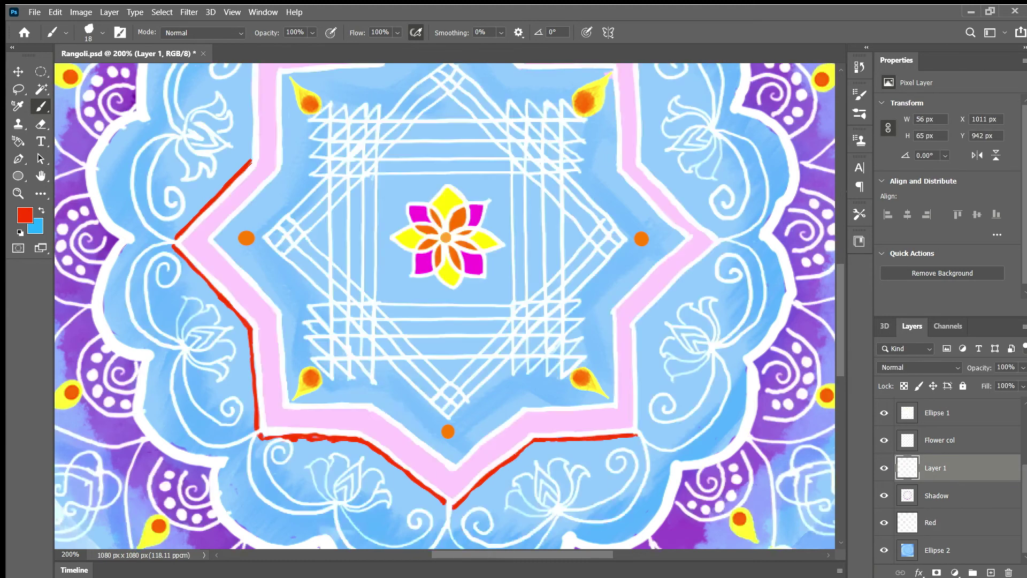
left_click(884, 413)
left_click(884, 550)
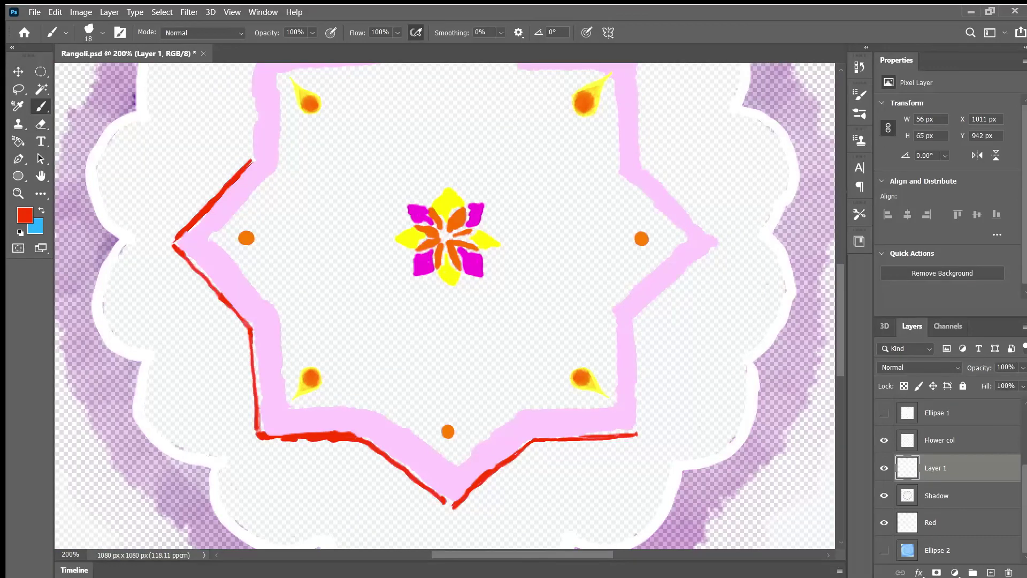
left_click(930, 523)
left_click(40, 124)
left_click_drag(283, 445, 356, 445)
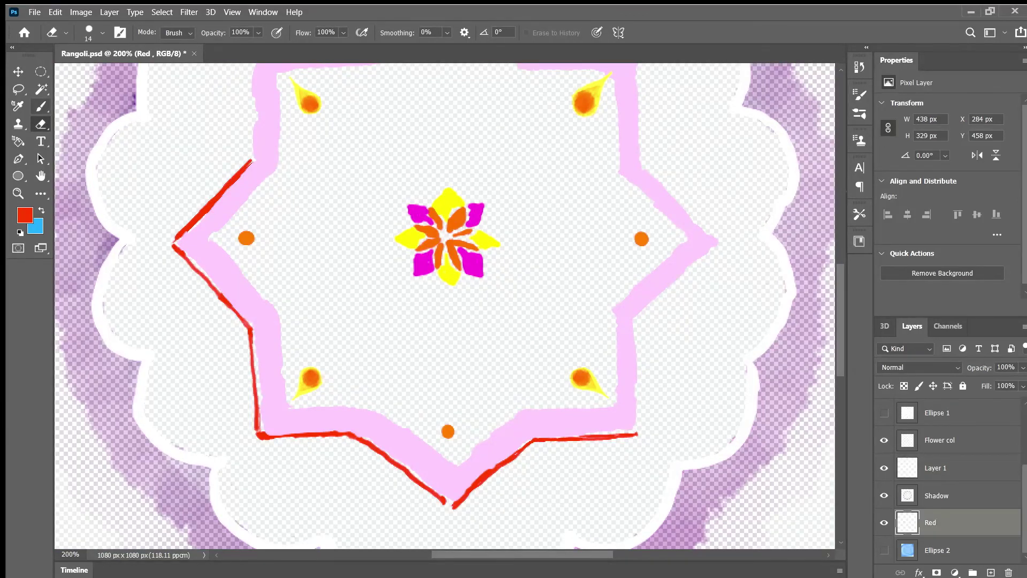
Thicken the red outline along the star's lower-left edges and continue it around the lower-right side toward the right point
key("b")
mouse_move(174, 244)
left_mouse_down()
mouse_move(216, 288)
mouse_move(256, 374)
mouse_move(256, 434)
mouse_move(347, 437)
left_mouse_up()
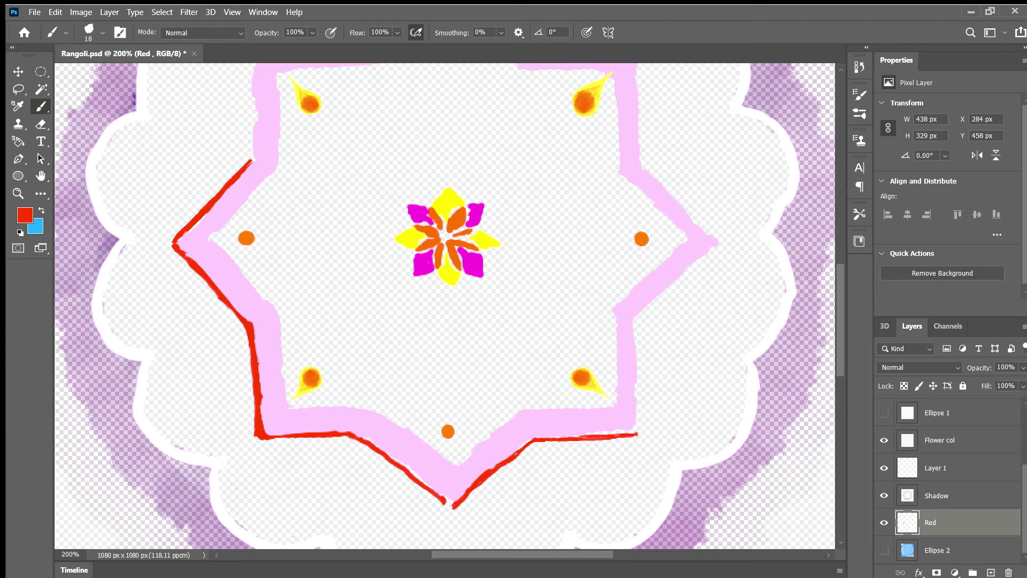
mouse_move(271, 439)
left_mouse_down()
mouse_move(409, 468)
mouse_move(454, 505)
mouse_move(531, 441)
mouse_move(636, 431)
mouse_move(642, 311)
mouse_move(717, 246)
left_mouse_up()
left_click_drag(644, 315, 717, 248)
key("ctrl+z")
Paint the red outline around the star's right point and up the right side to the upper-right corner
left_click_drag(716, 249, 654, 301)
mouse_move(644, 166)
left_mouse_down()
mouse_move(719, 248)
mouse_move(703, 225)
left_mouse_up()
mouse_move(645, 164)
left_mouse_down()
mouse_move(716, 237)
mouse_move(641, 225)
mouse_move(644, 299)
left_mouse_up()
scroll(644, 176, "up", 3)
left_click_drag(644, 299, 640, 185)
Paint the red outline along the upper-right slanted edge to the star's top tip and touch up the line at the right point
mouse_move(448, 115)
left_mouse_down()
mouse_move(497, 158)
mouse_move(640, 181)
mouse_move(522, 180)
left_mouse_up()
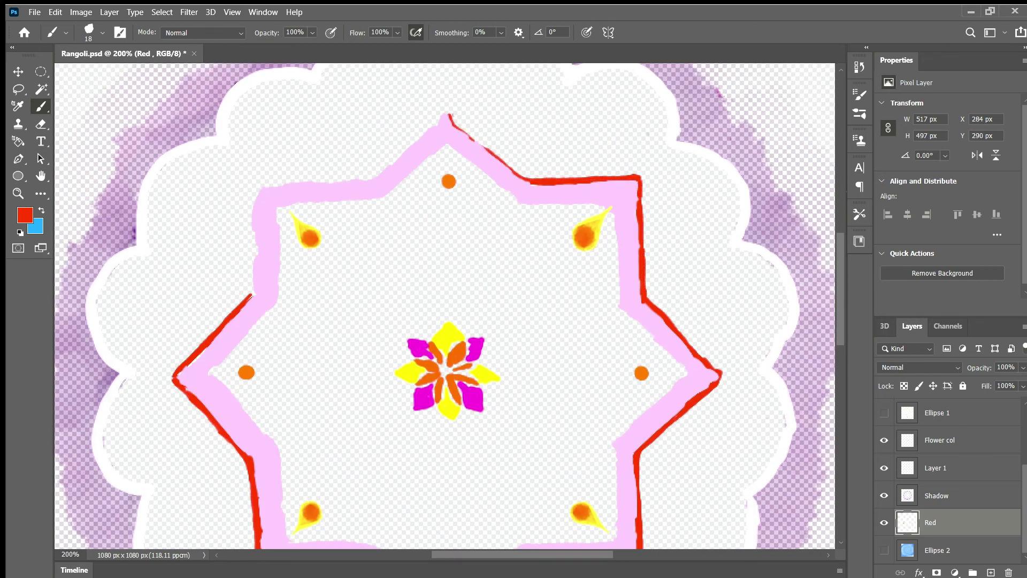
key("ctrl+z")
left_click_drag(450, 114, 532, 178)
key("ctrl+z")
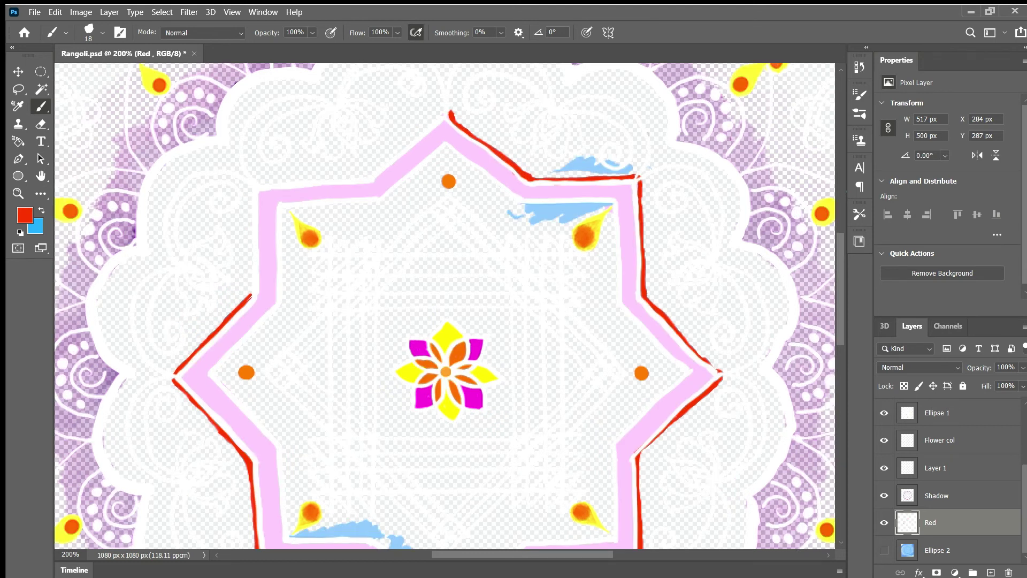
key("ctrl+z")
left_click_drag(720, 370, 698, 353)
Paint a red line along the vertical outer edge on the star's upper-left side, up to the corner
left_click_drag(251, 194, 251, 217)
left_click_drag(252, 296, 251, 198)
key("ctrl+z")
left_click_drag(249, 300, 251, 187)
Paint and trim the red outline along the upper-left horizontal and slanted edges, closing it at the star's top tip
key("e")
left_click_drag(259, 184, 292, 180)
key("b")
mouse_move(371, 176)
left_mouse_down()
mouse_move(289, 181)
mouse_move(412, 143)
left_mouse_up()
left_click_drag(441, 116, 430, 127)
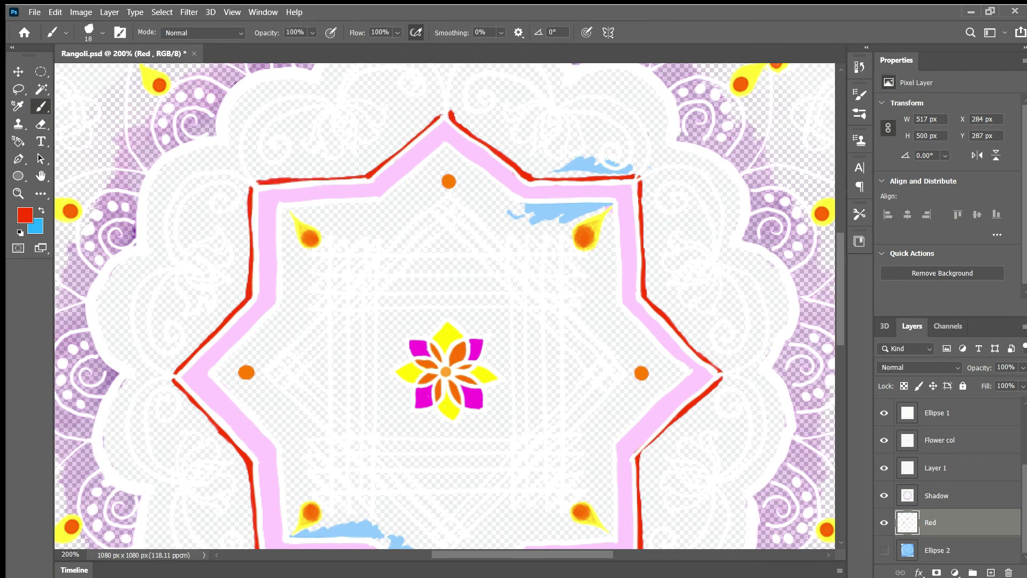
key("e")
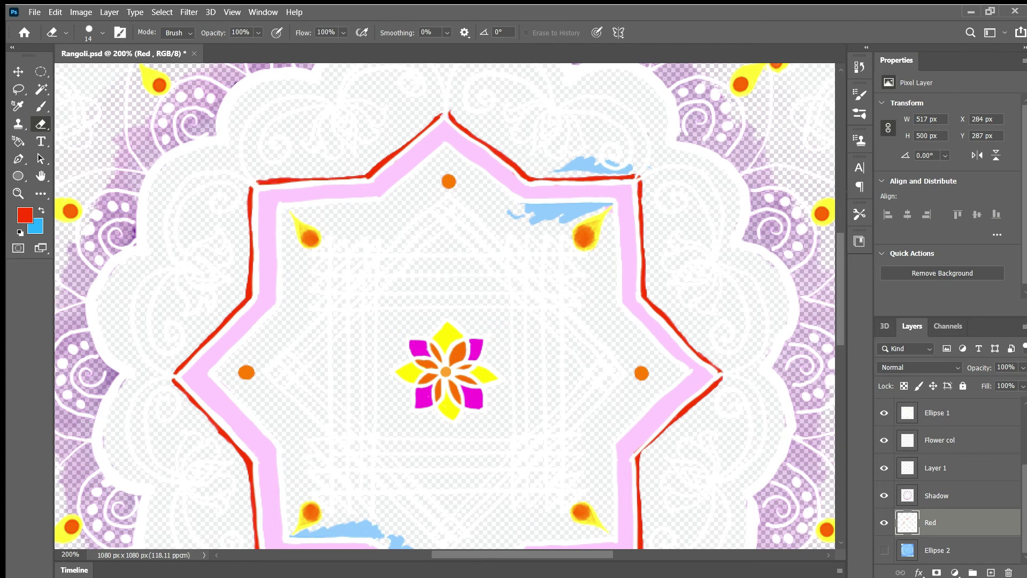
key("b")
Show the Ellipse 2 background layer, check the Shadow layer by hiding and showing it, and select the Shadow layer
left_click(883, 549)
scroll(947, 498, "up", 1)
scroll(947, 497, "down", 1)
key("ctrl+minus")
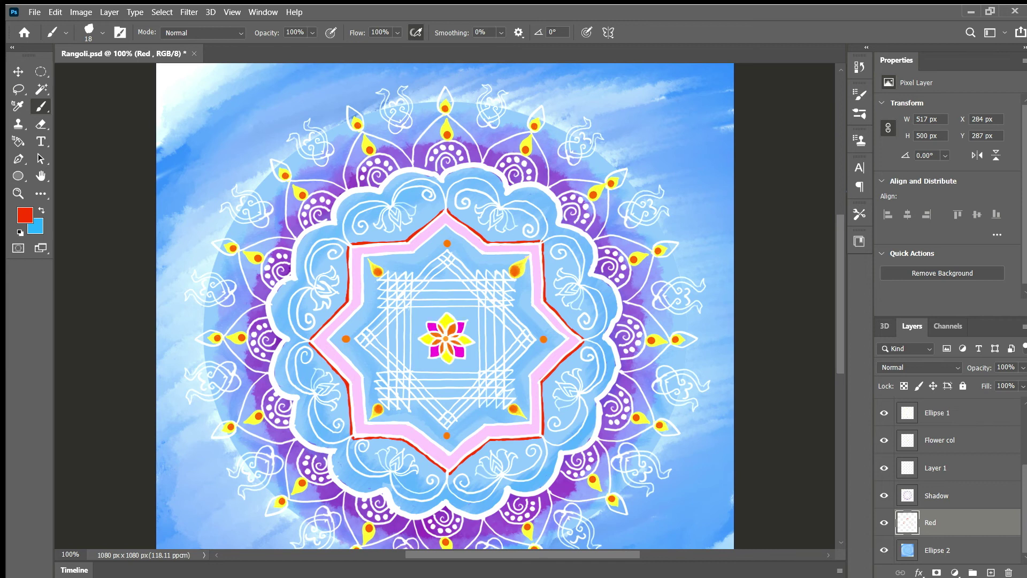
left_click(883, 495)
left_click(884, 496)
left_click(936, 495)
key("e")
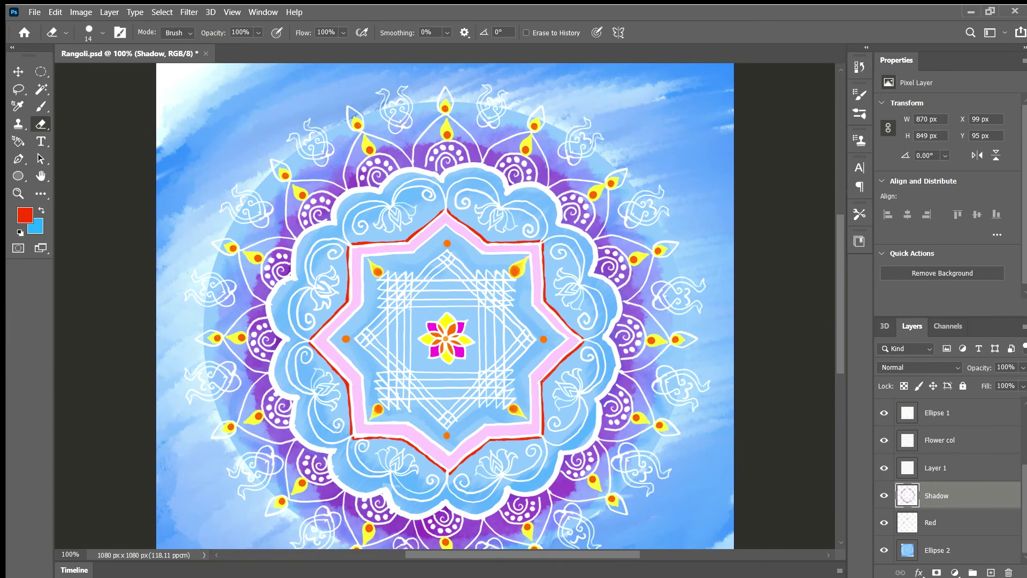
key("v")
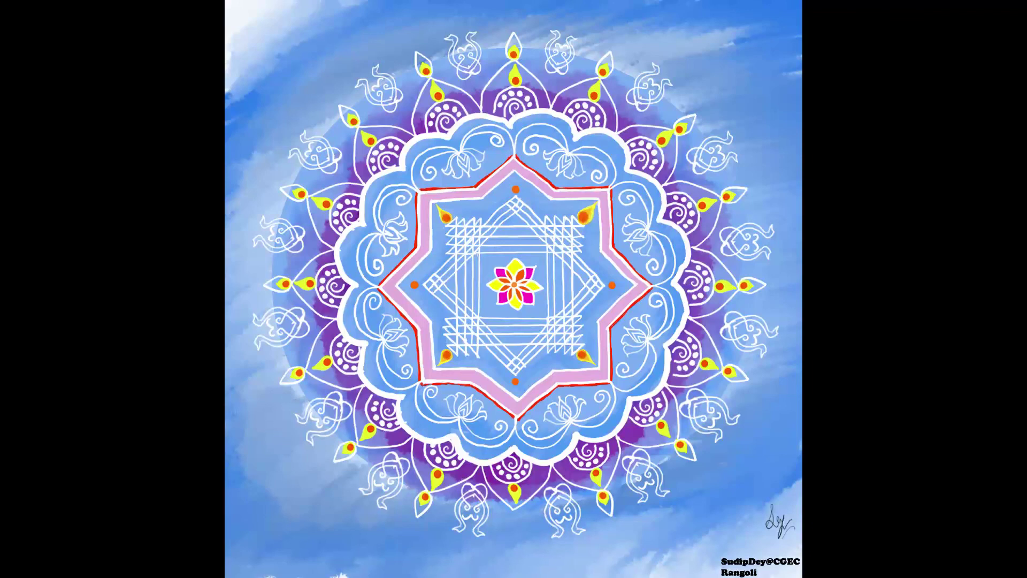